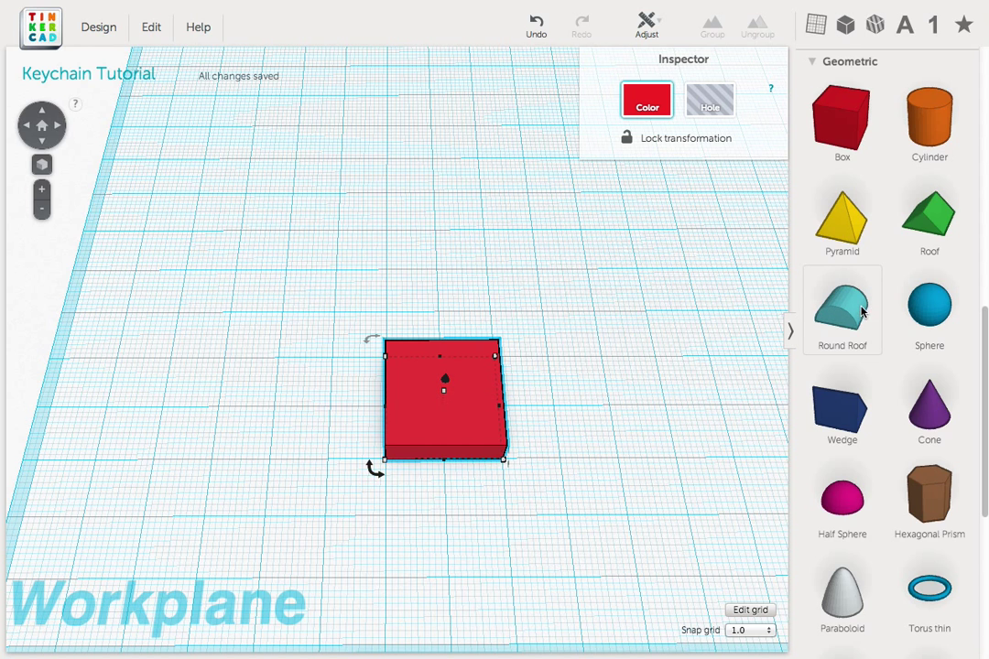
Step: Add a round roof beside the red box, stand it upright and raise it 5.05 mm onto the workplane
drag(855, 316, 453, 279)
right_drag(254, 371, 414, 313)
drag(452, 227, 357, 150)
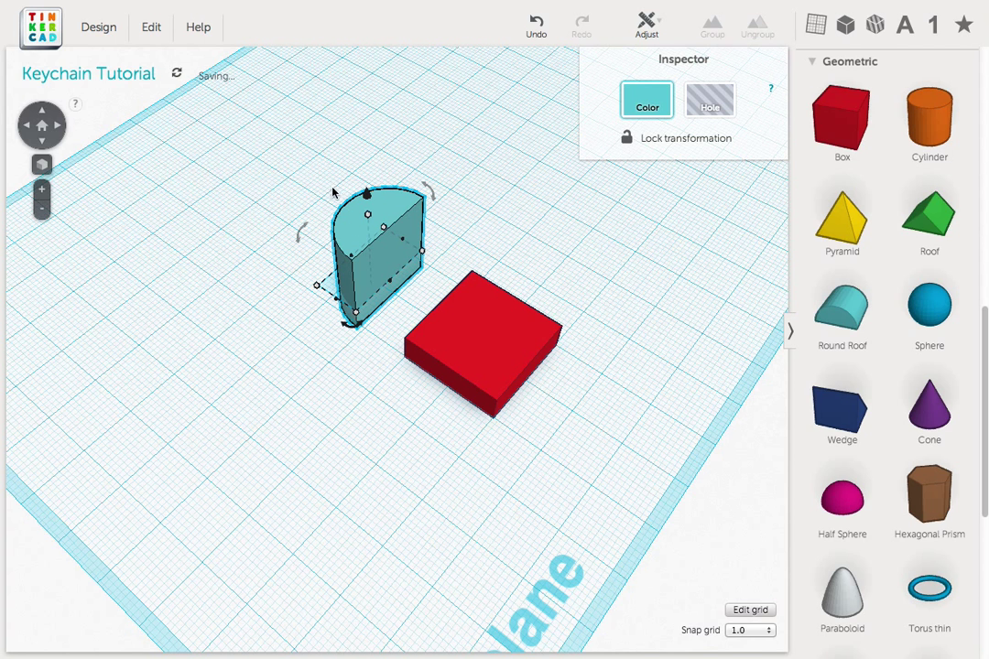
drag(366, 193, 366, 172)
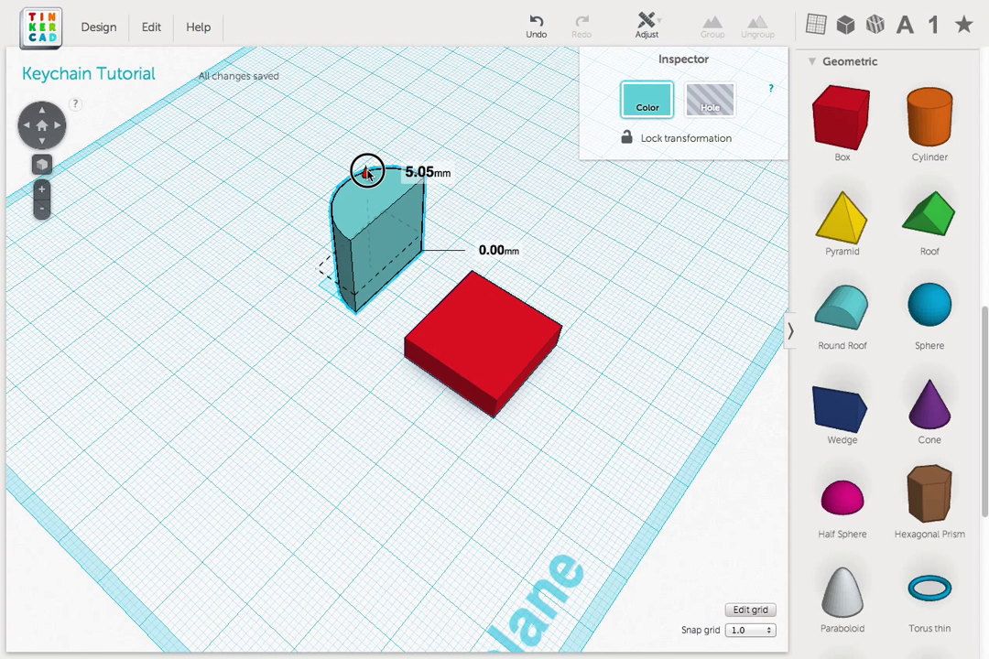
drag(367, 172, 366, 173)
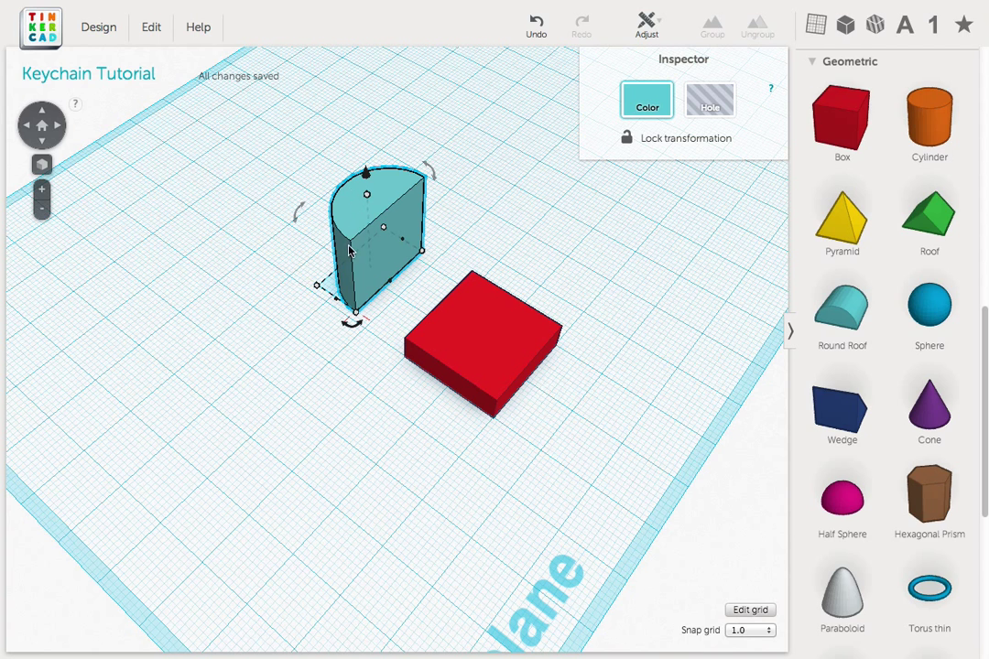
Step: Size the upright round roof to 10 mm deep and 12 mm high, with its flat face flush against the red box
drag(349, 251, 391, 285)
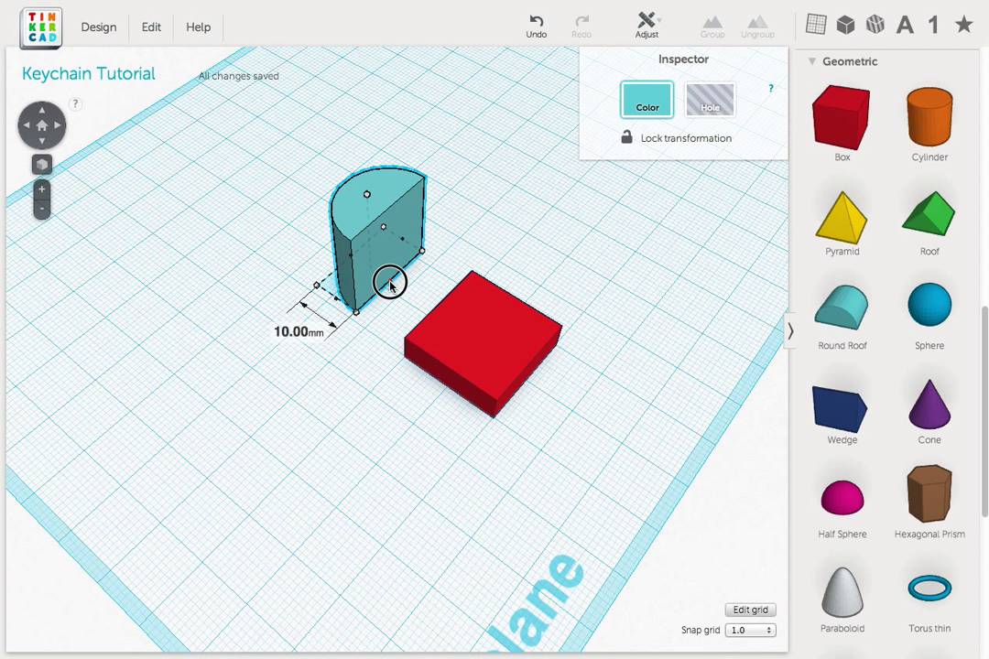
drag(390, 285, 390, 285)
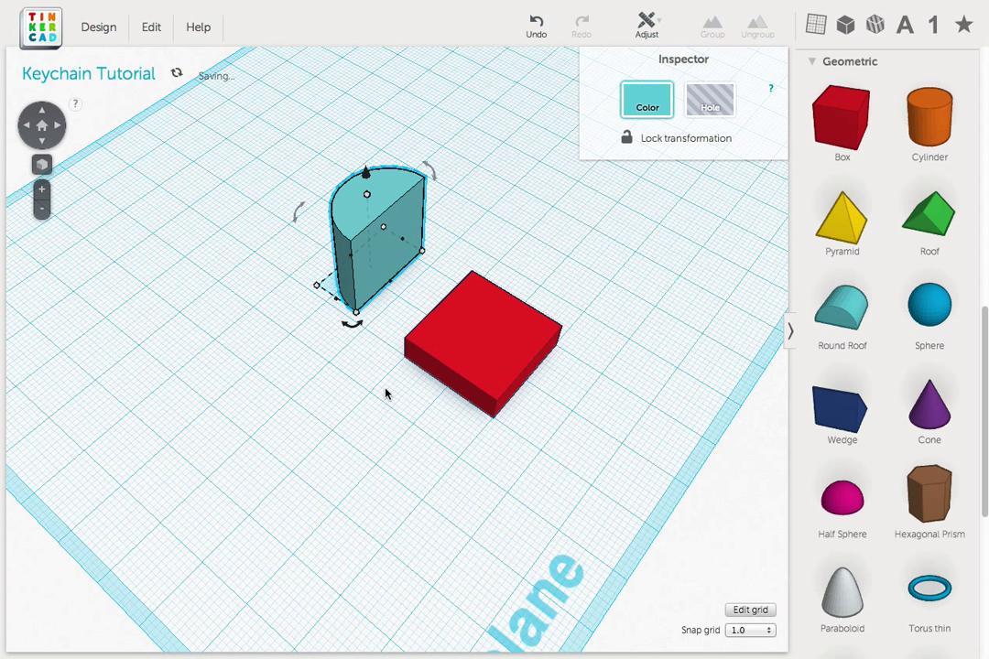
right_drag(386, 394, 463, 365)
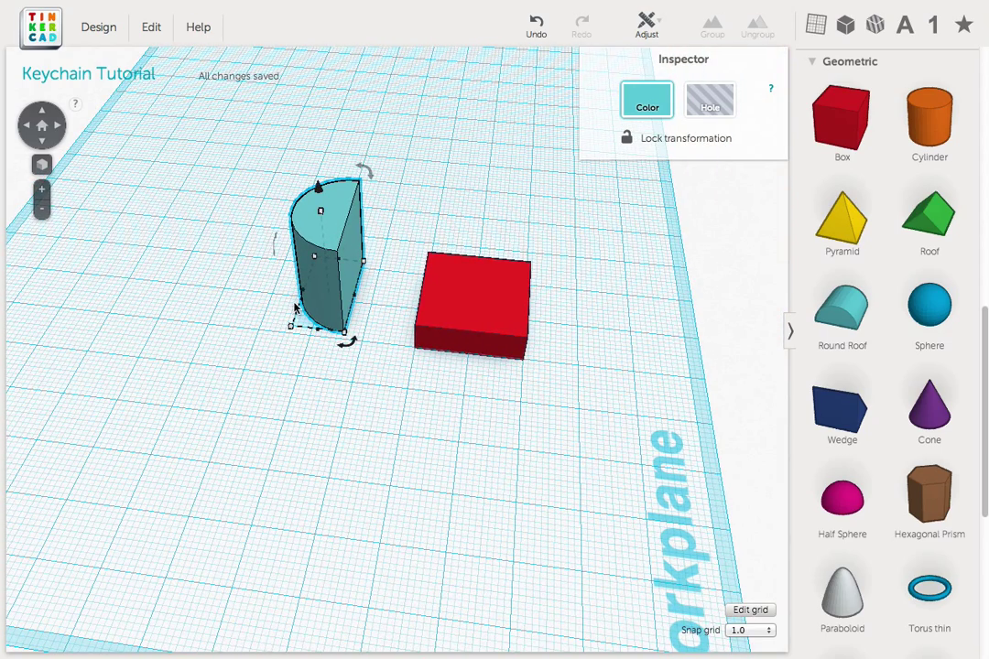
drag(331, 308, 402, 325)
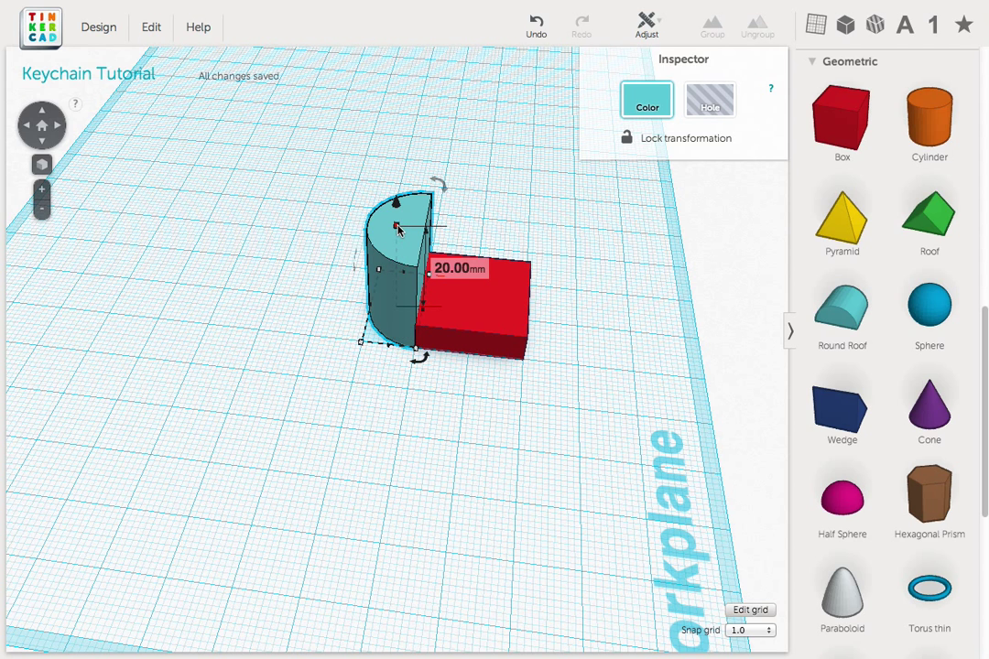
drag(397, 228, 404, 265)
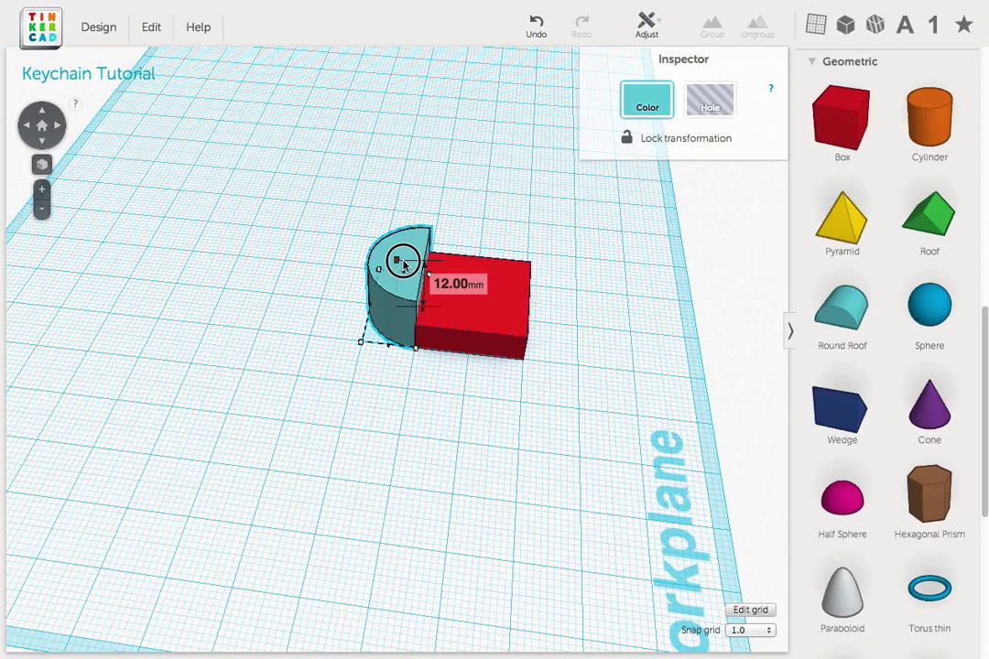
drag(403, 261, 403, 264)
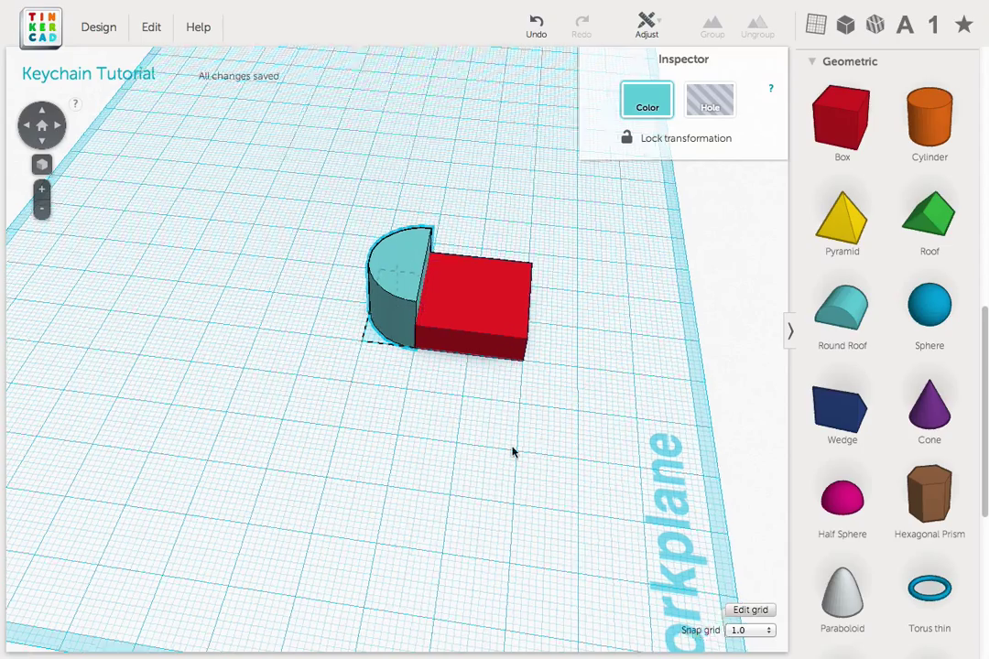
Step: Add a slim cylinder 12 mm high beside the model and turn it into a hole
right_drag(512, 452, 398, 467)
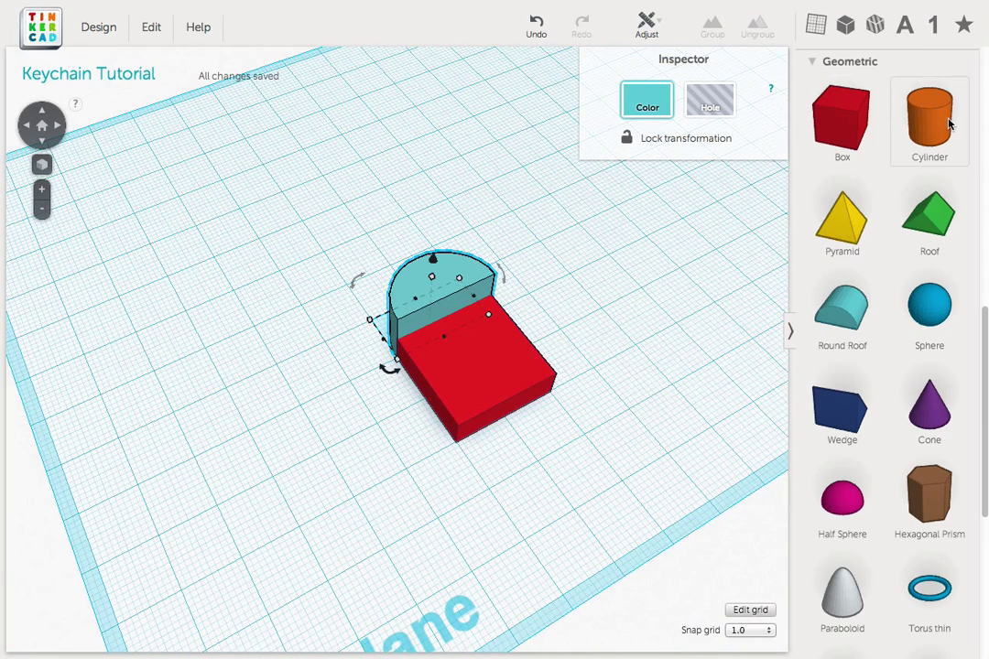
drag(949, 124, 302, 436)
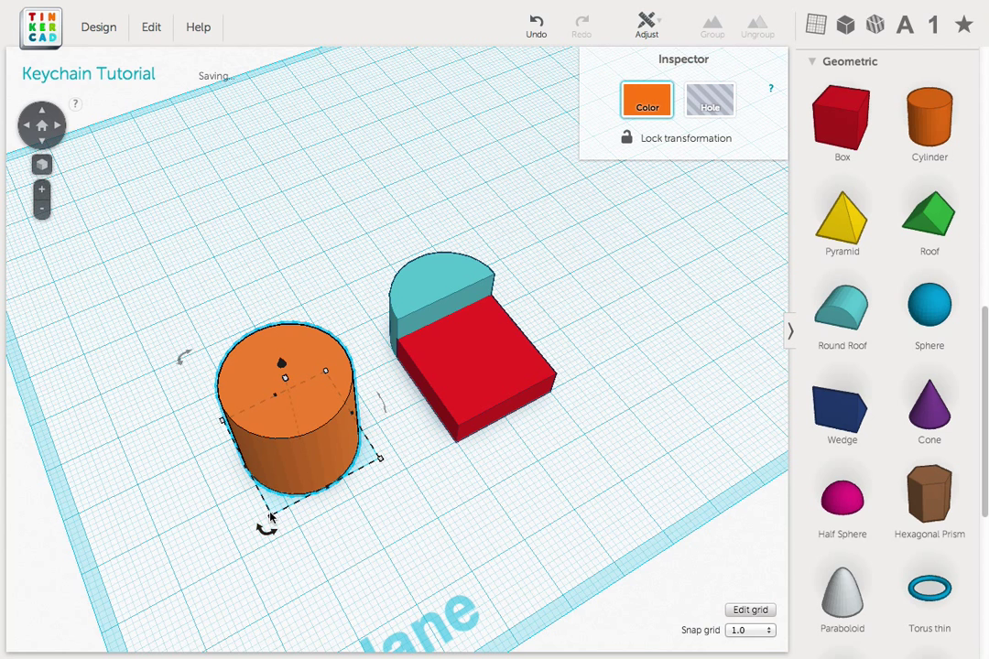
drag(271, 514, 316, 408)
right_drag(316, 442, 313, 367)
drag(322, 337, 327, 302)
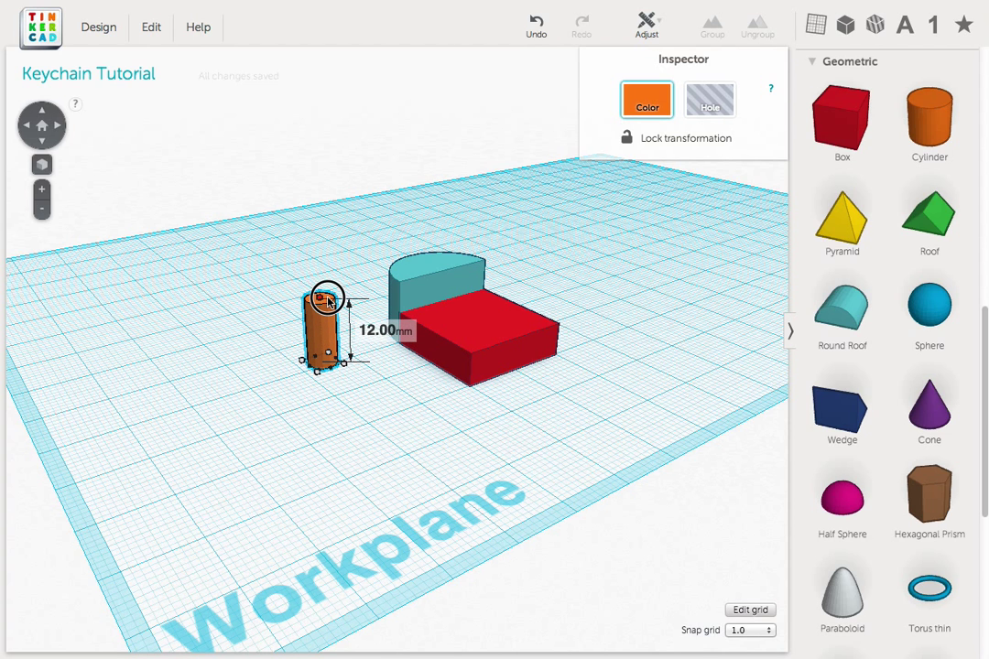
drag(328, 302, 328, 302)
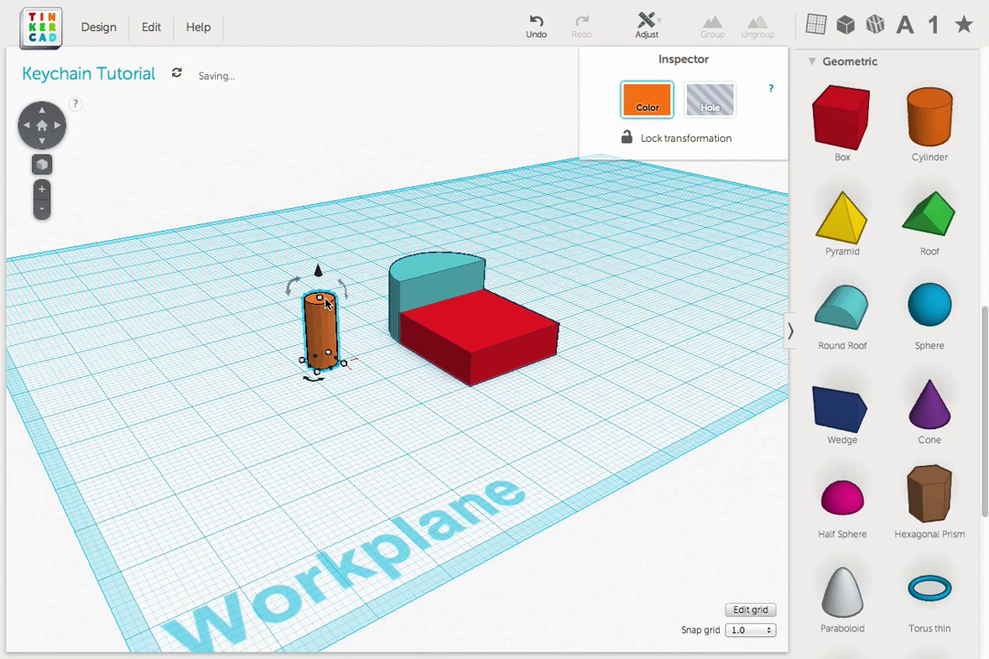
click(712, 97)
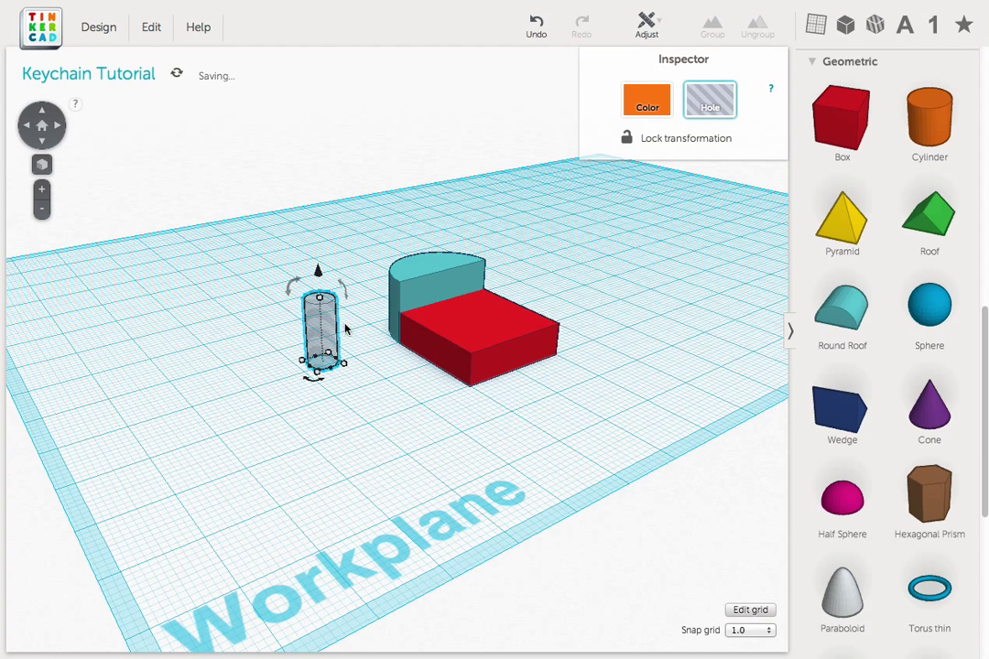
Step: Center the cylinder hole in the round roof along both horizontal directions and group the two shapes
drag(318, 339, 423, 290)
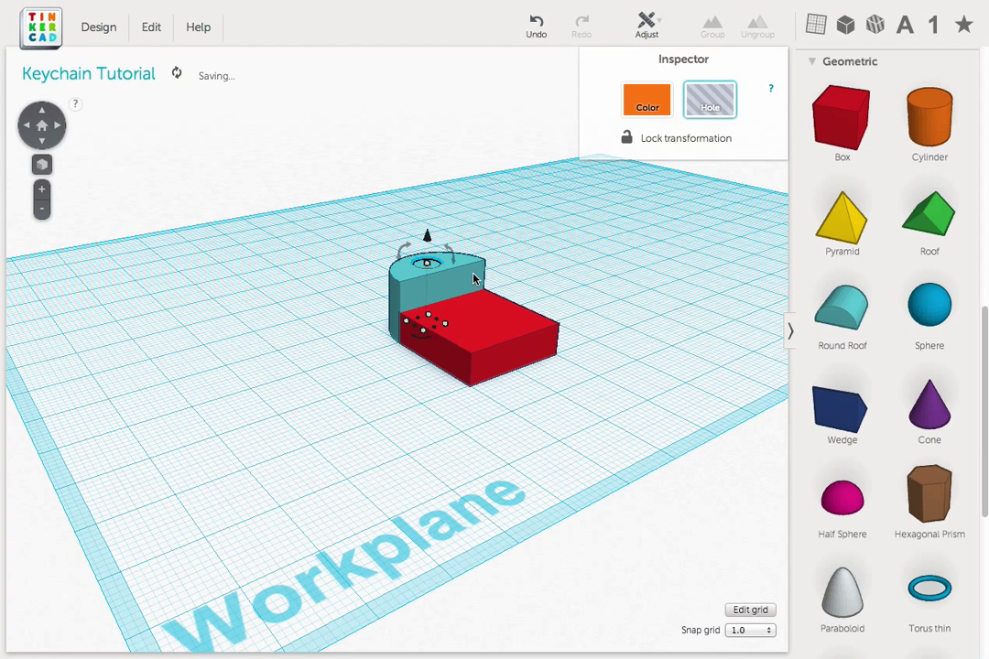
shift+click(474, 279)
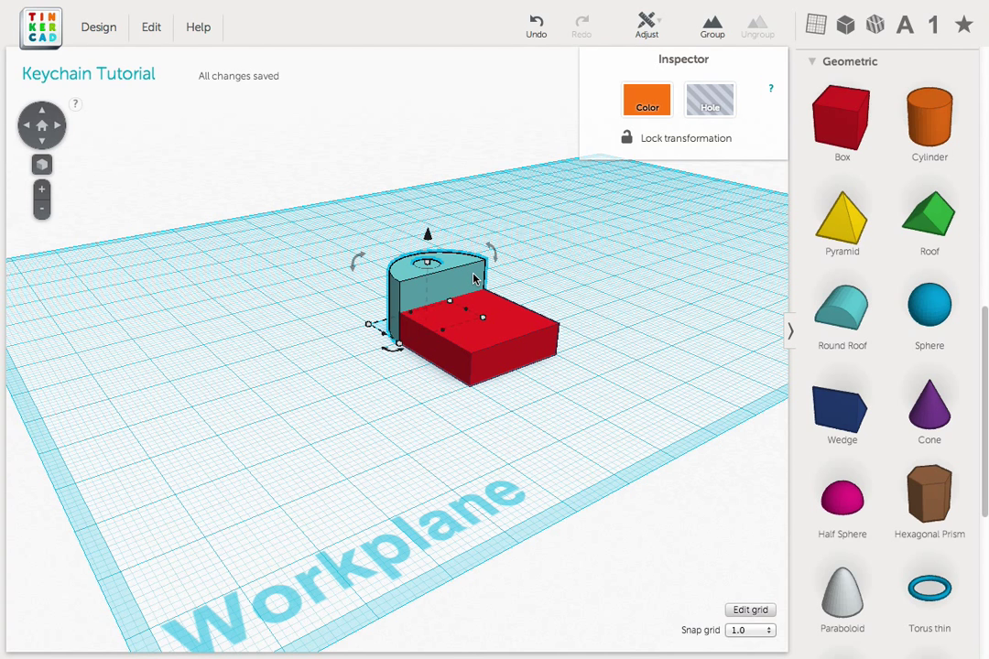
click(646, 25)
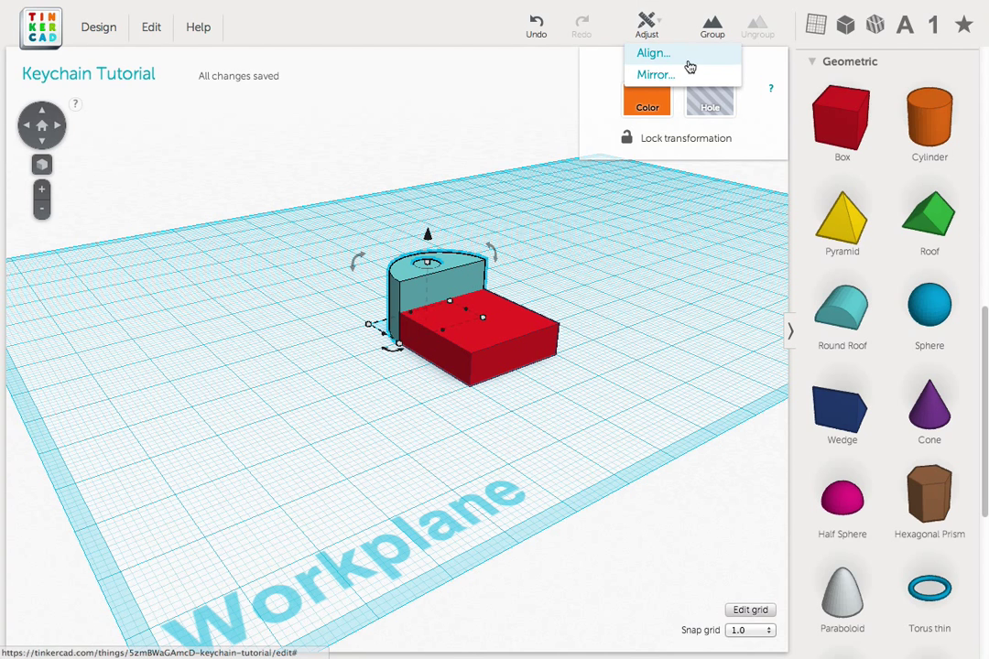
click(711, 57)
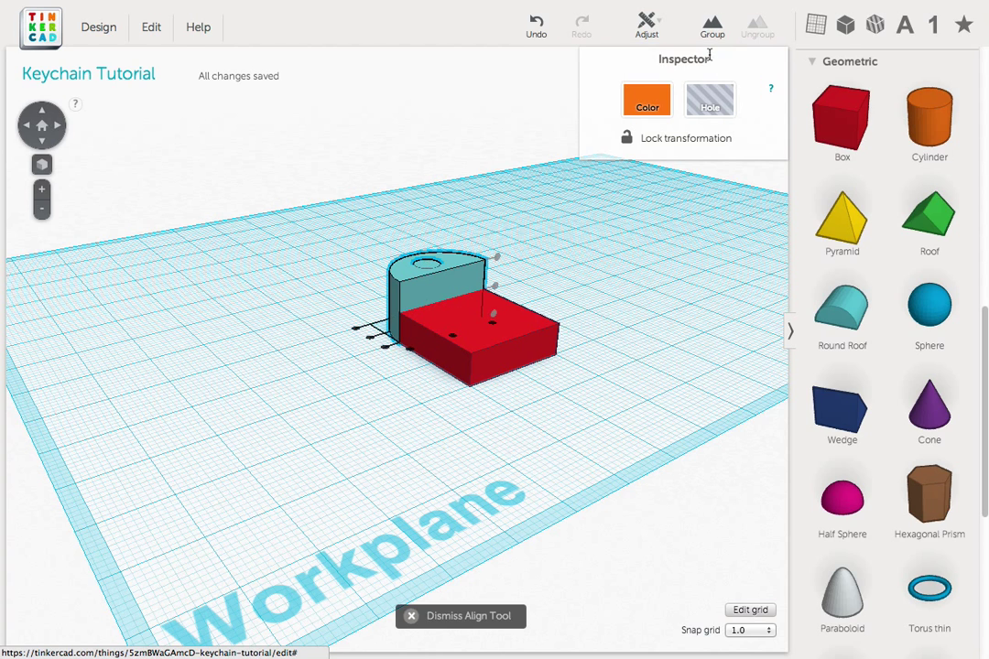
click(452, 340)
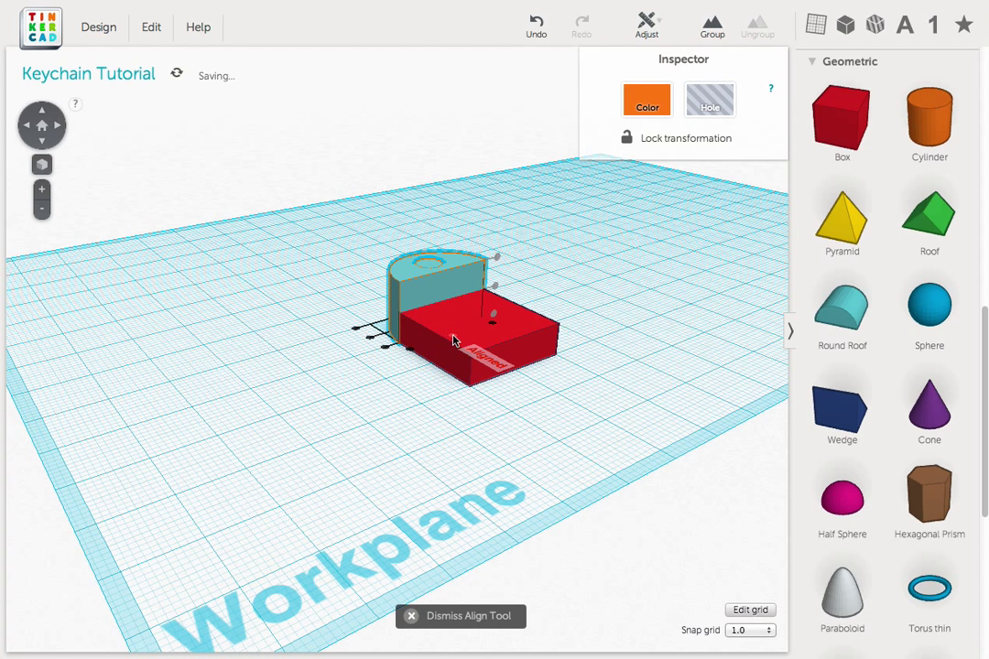
click(371, 340)
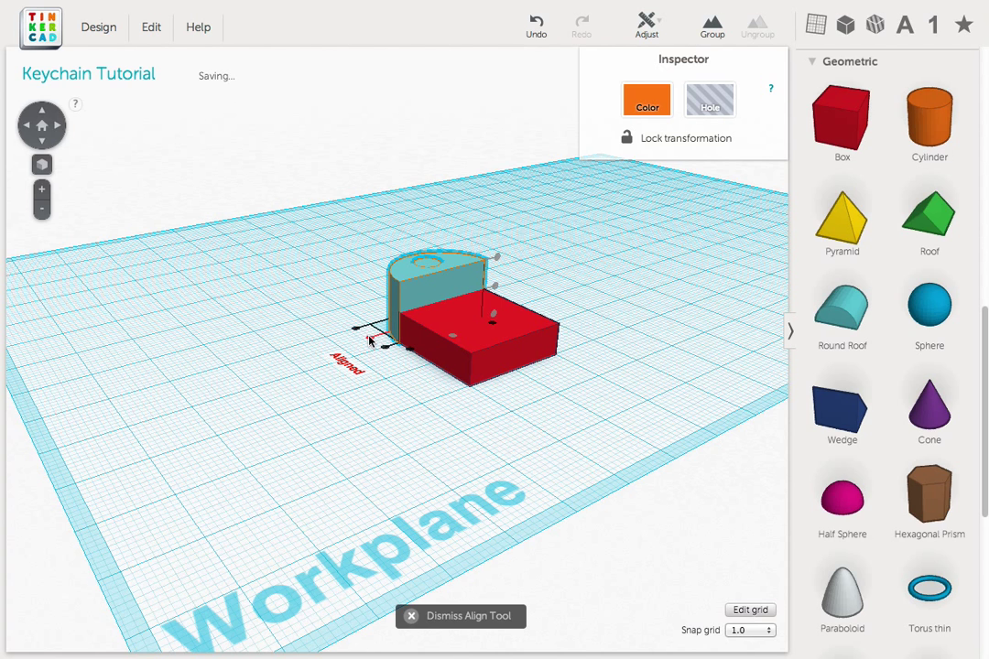
click(712, 27)
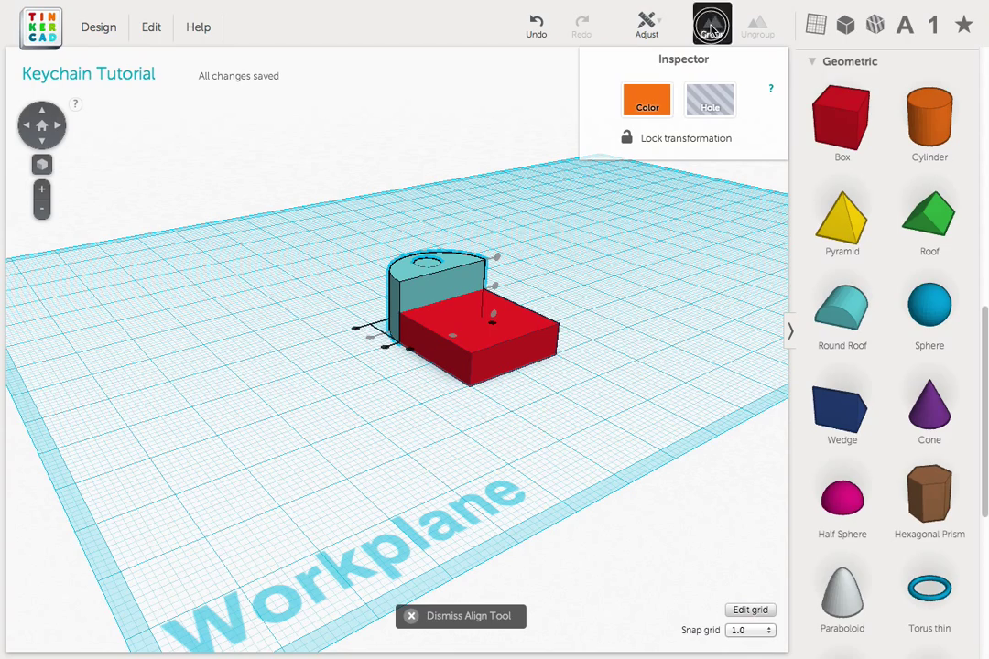
Step: Add a small cylinder beside the keychain, raised 1 mm above the workplane, and turn it into a hole
right_drag(726, 342, 616, 462)
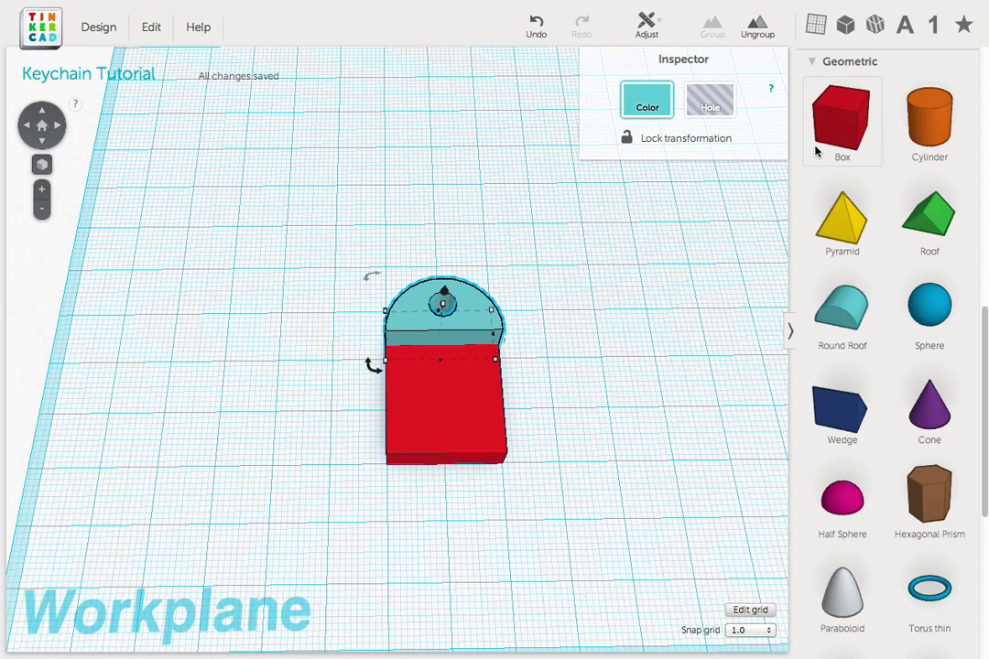
drag(929, 122, 626, 396)
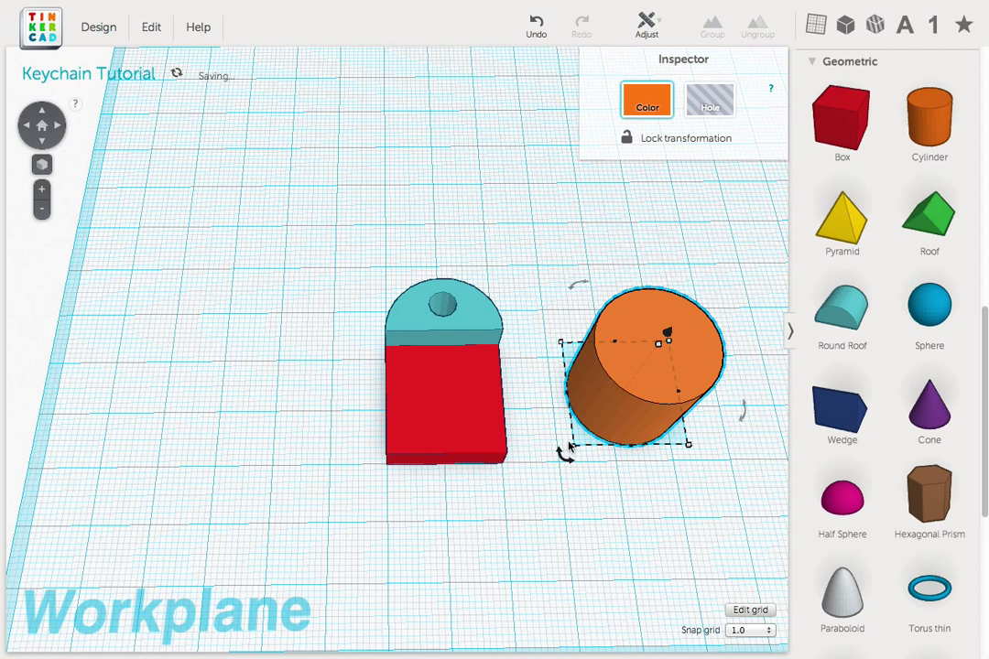
drag(568, 448, 657, 368)
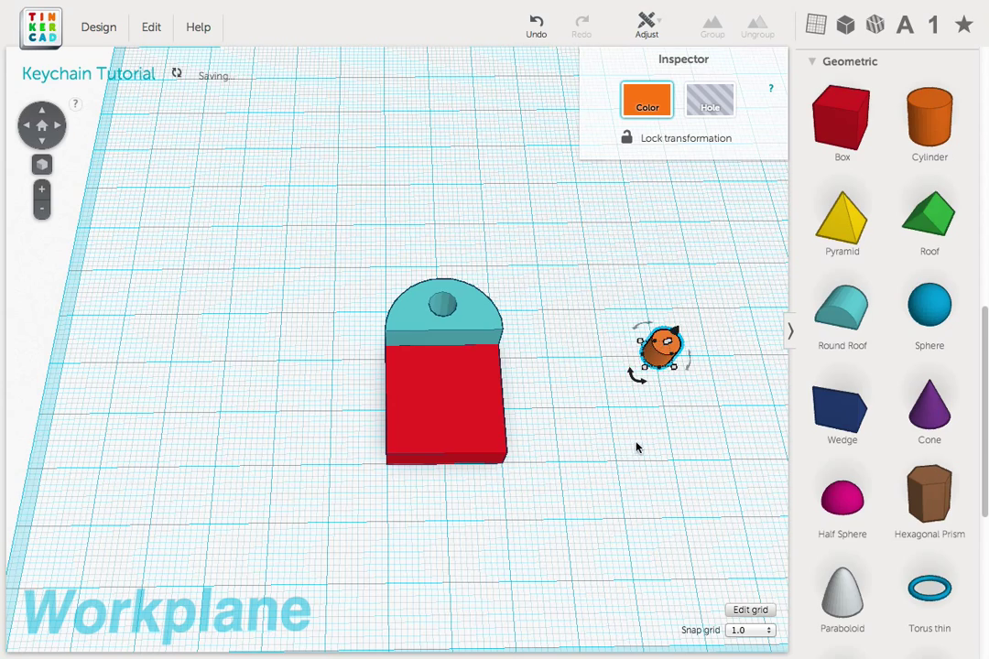
right_drag(639, 448, 647, 369)
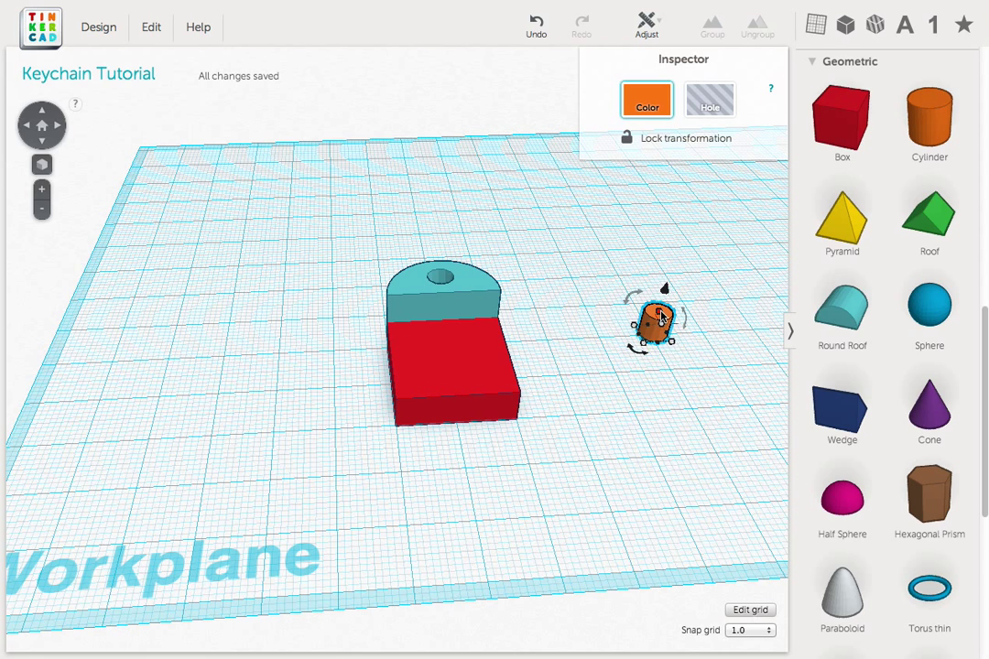
drag(661, 316, 668, 281)
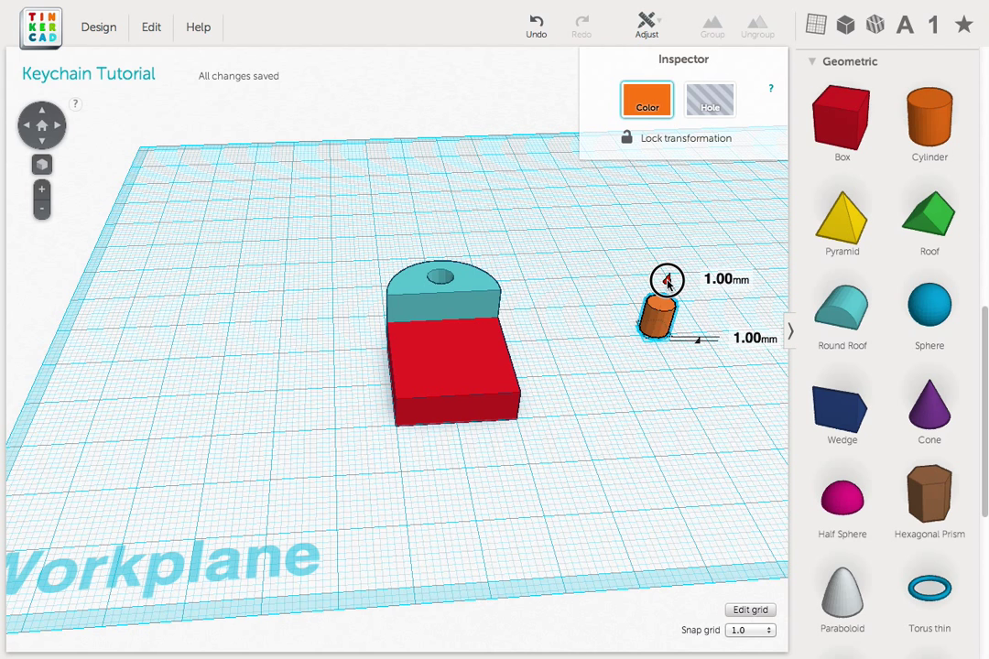
drag(667, 281, 667, 282)
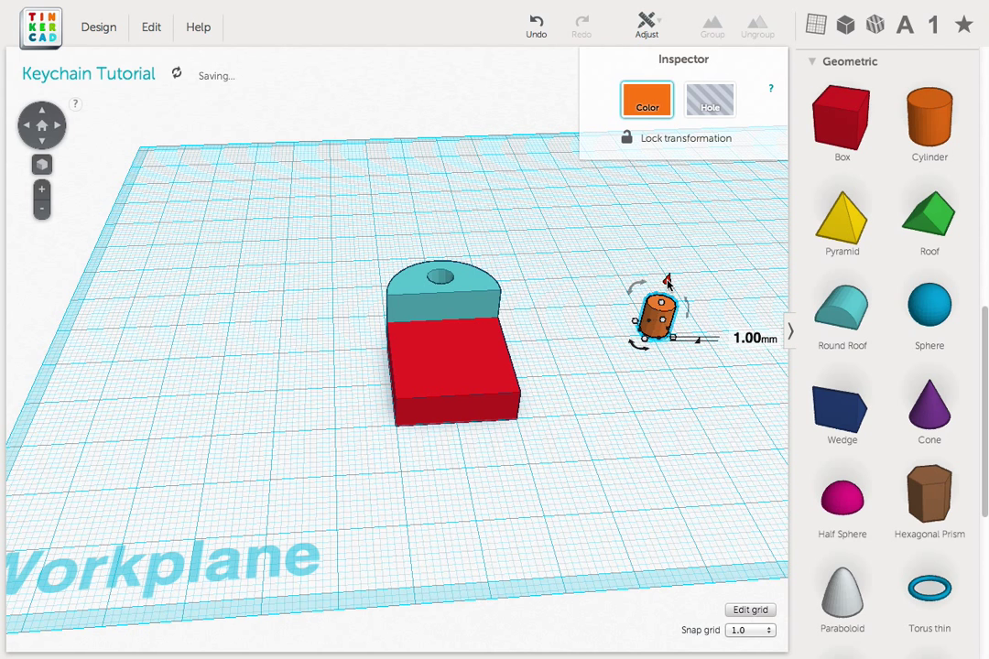
click(711, 101)
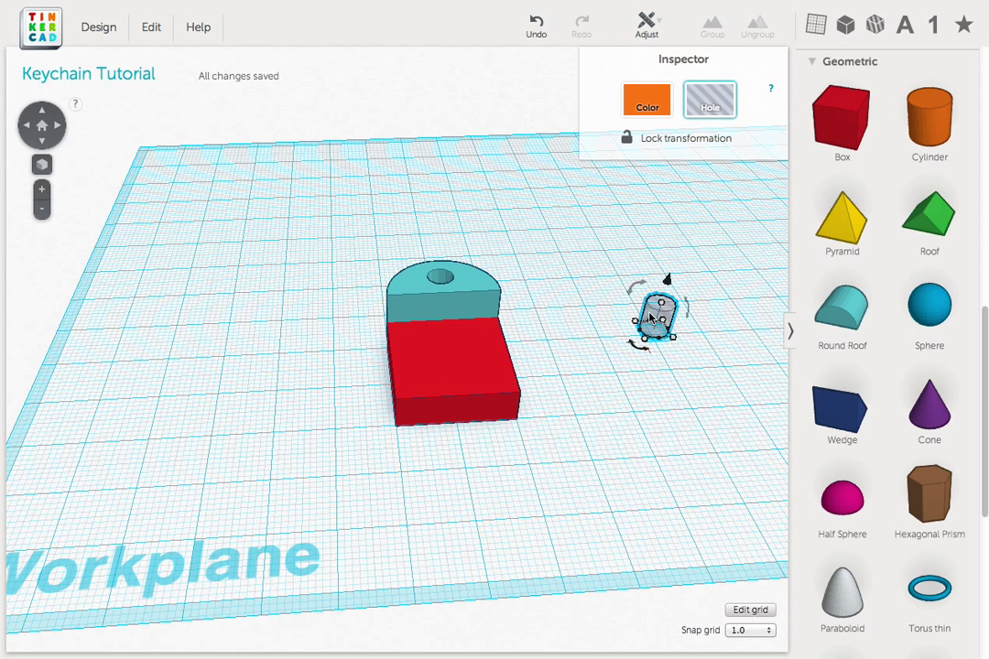
Step: Move the small cylinder hole into the red box and align it to the box's center along both horizontal directions
drag(651, 318, 438, 366)
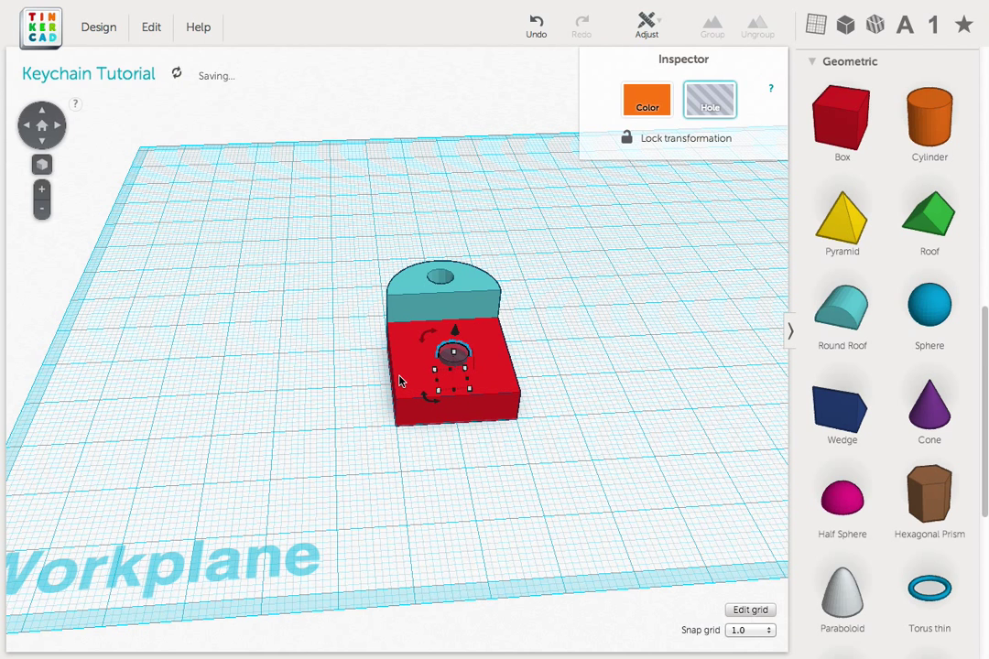
shift+click(399, 381)
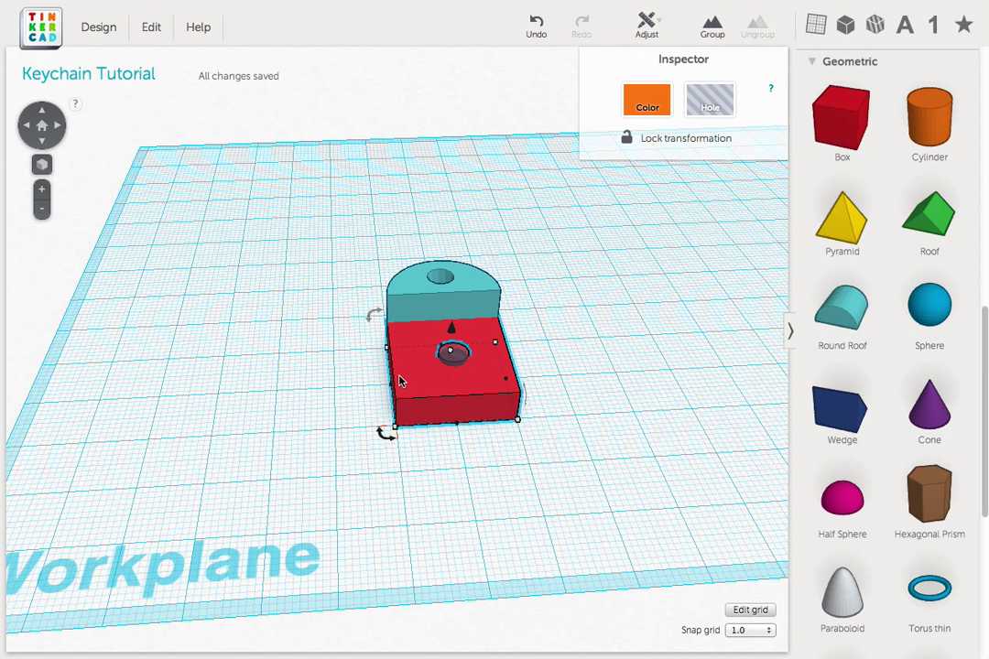
click(645, 30)
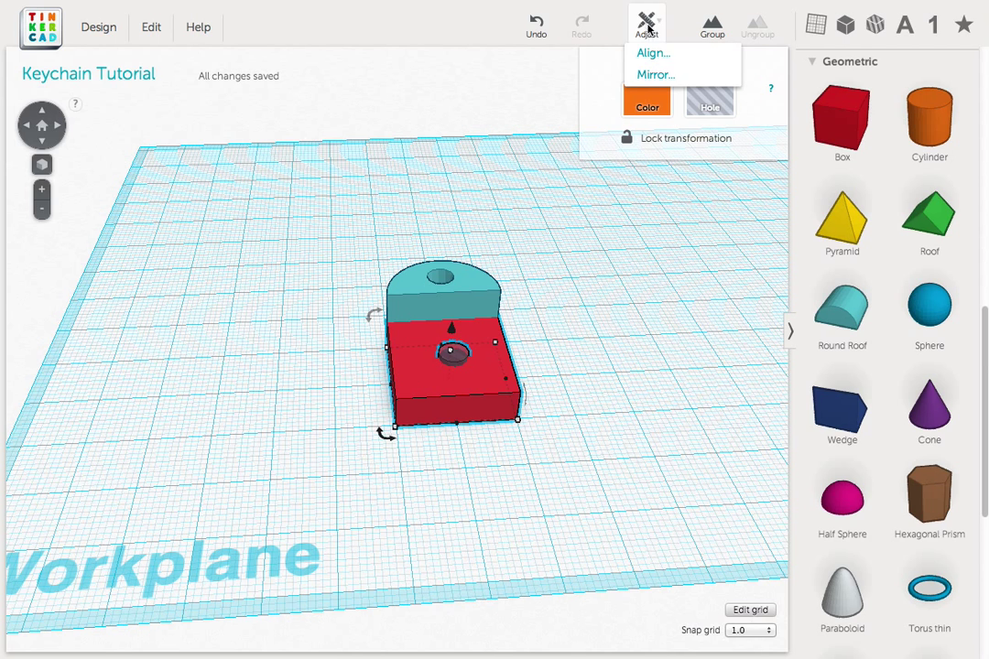
click(707, 57)
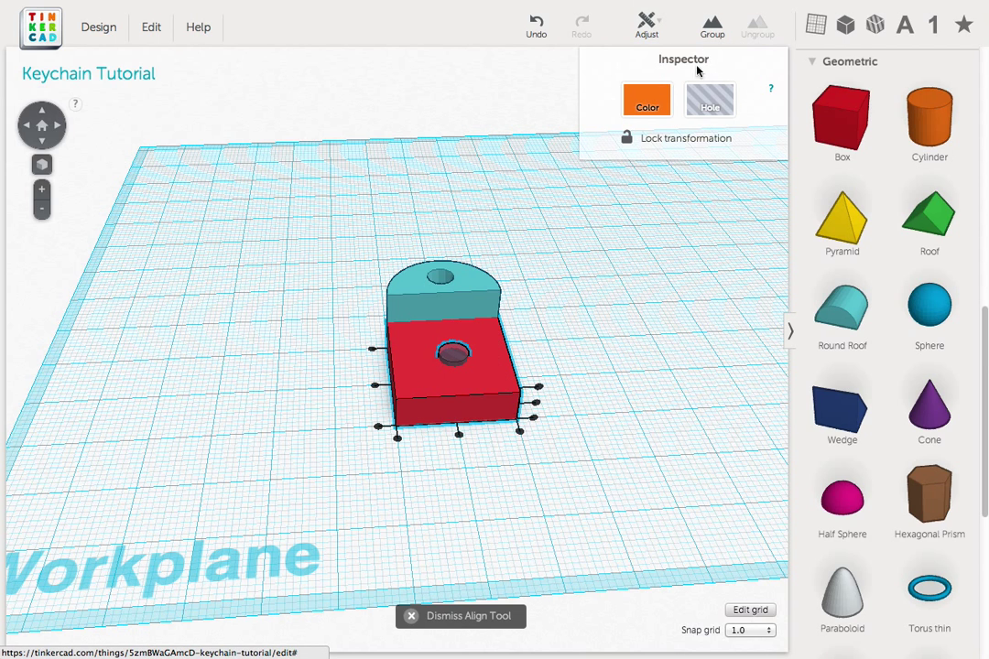
click(459, 435)
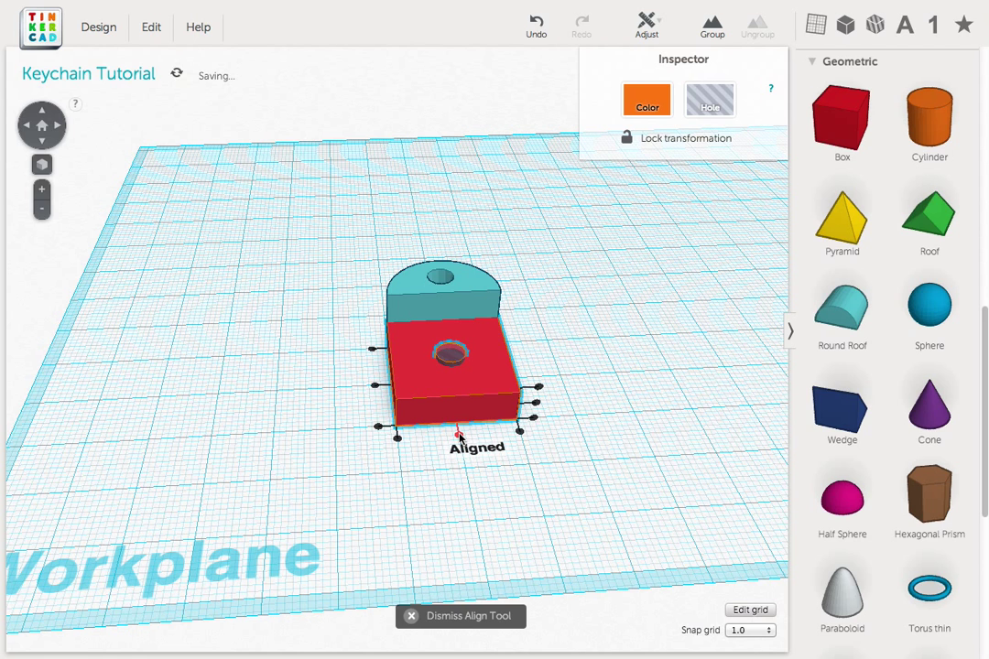
click(374, 387)
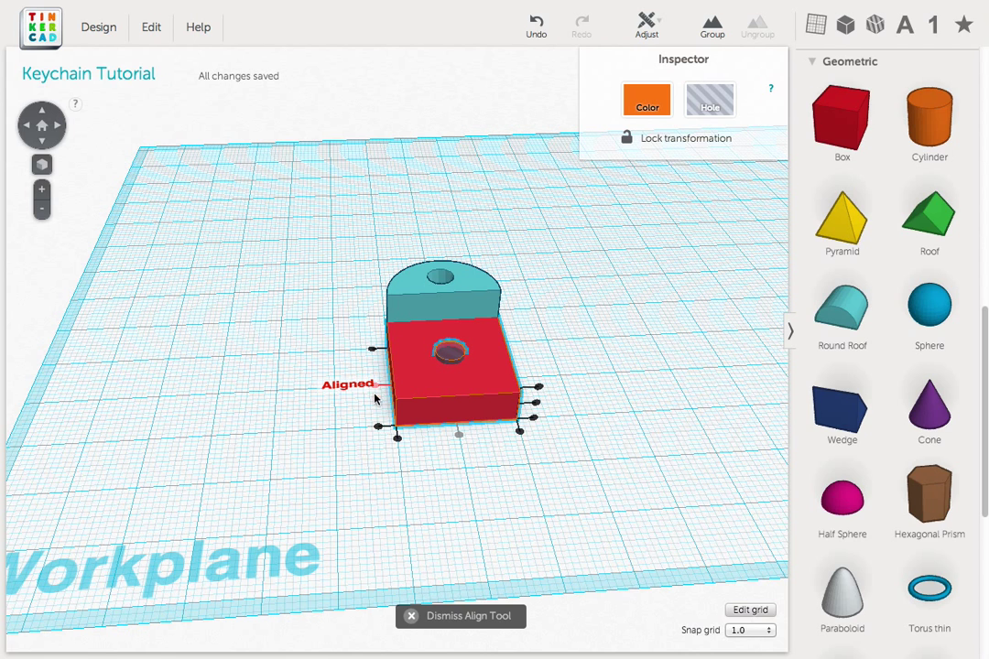
click(448, 505)
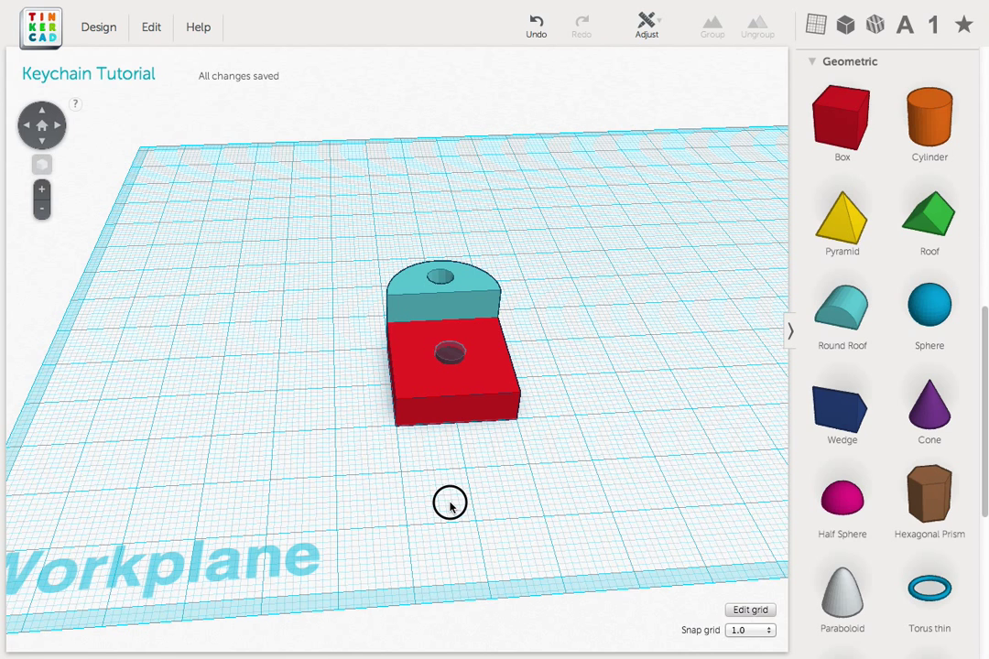
Step: Duplicate the cylinder hole at the center of the red box and set the snap grid to 0.5
click(457, 358)
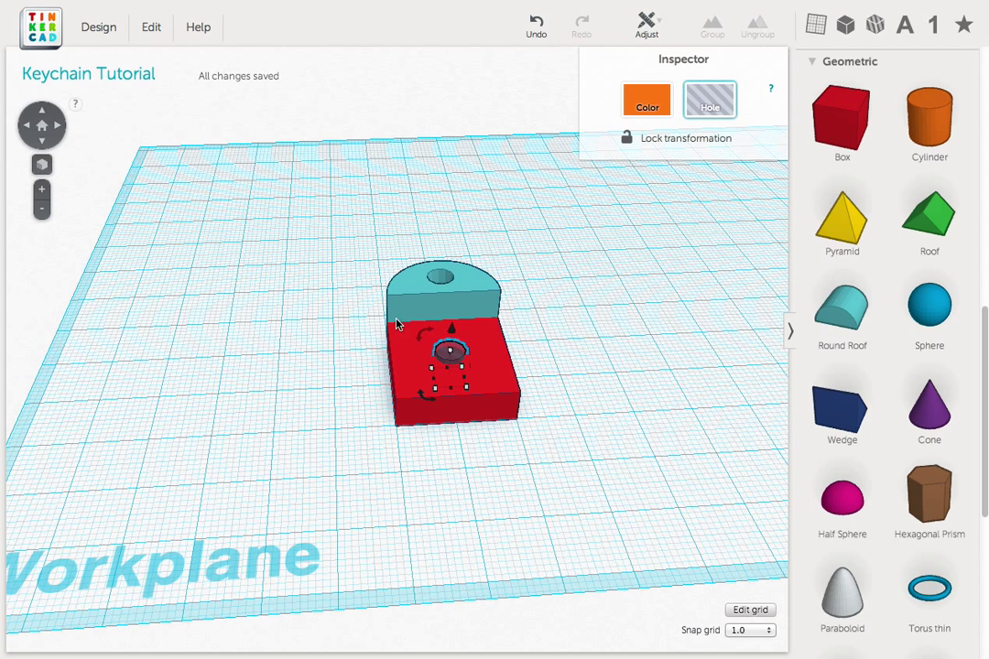
click(151, 27)
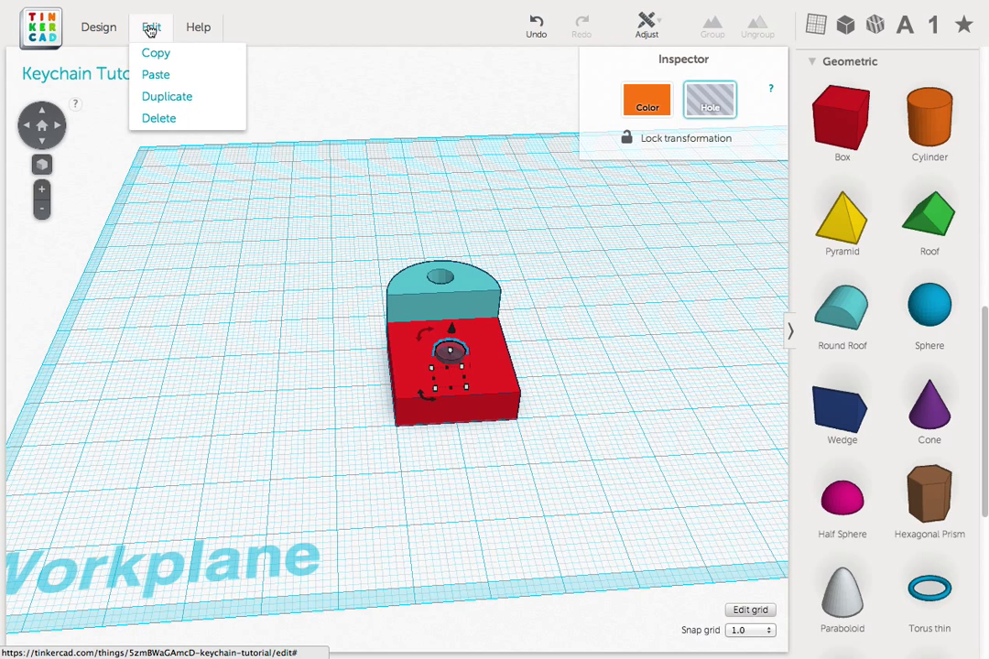
click(166, 96)
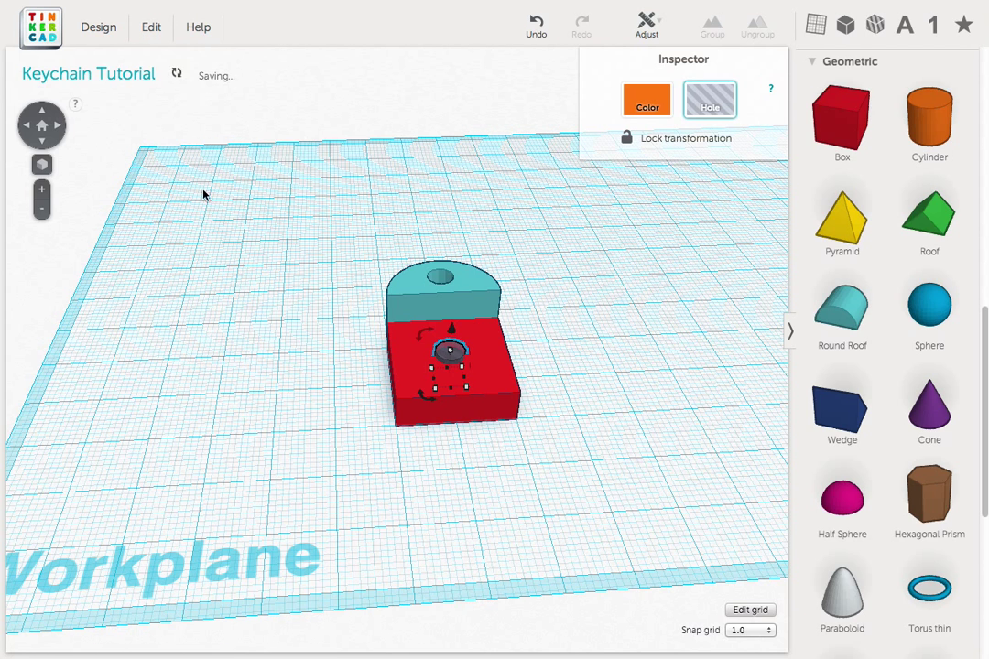
click(745, 631)
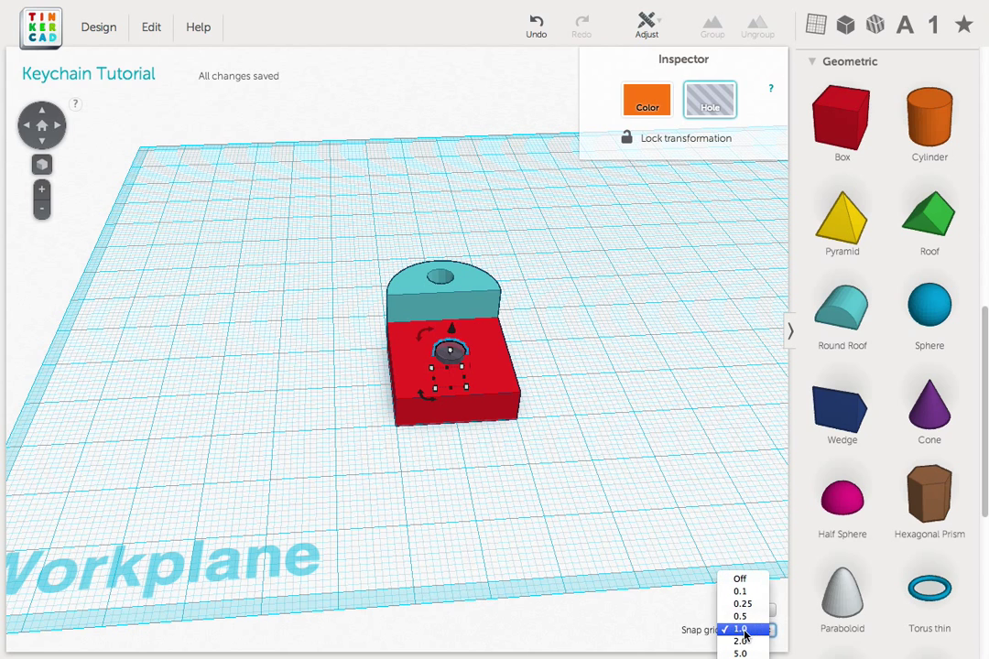
click(759, 617)
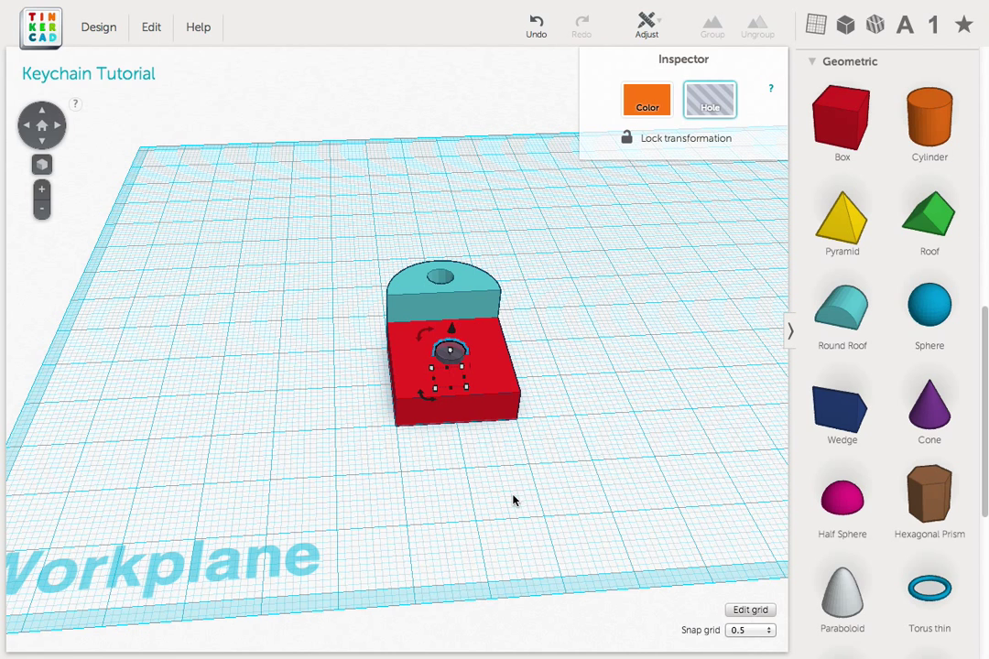
Step: Move the duplicated cylinder hole into the back-left quarter of the red box
key(Up)
key(Up)
key(Up)
key(Up)
key(Up)
key(Up)
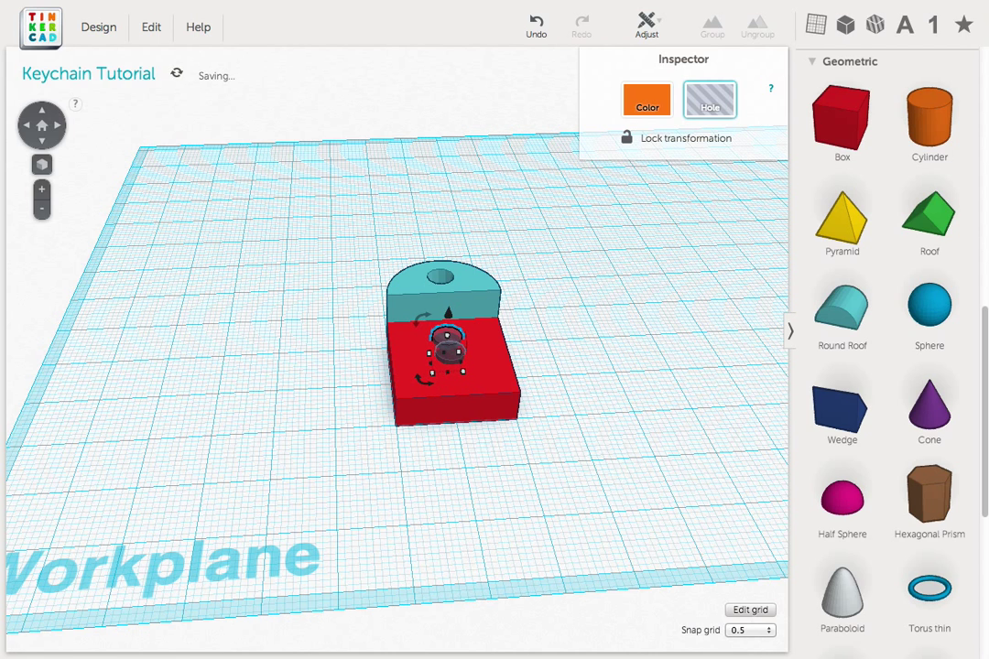
key(Left)
key(Left)
key(Left)
key(Left)
key(Left)
key(Left)
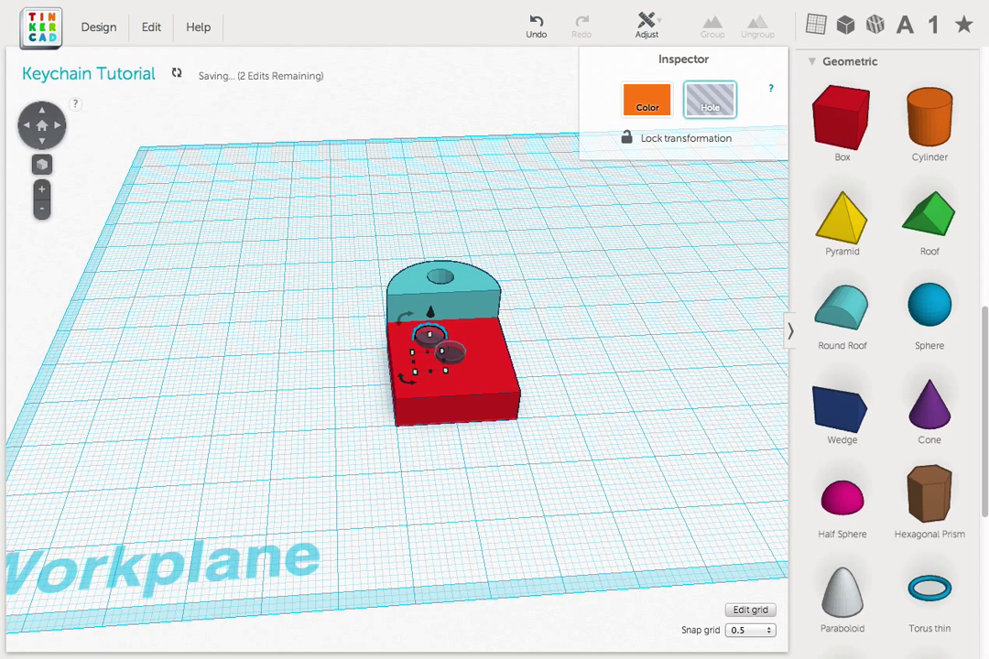
key(Left)
key(Left)
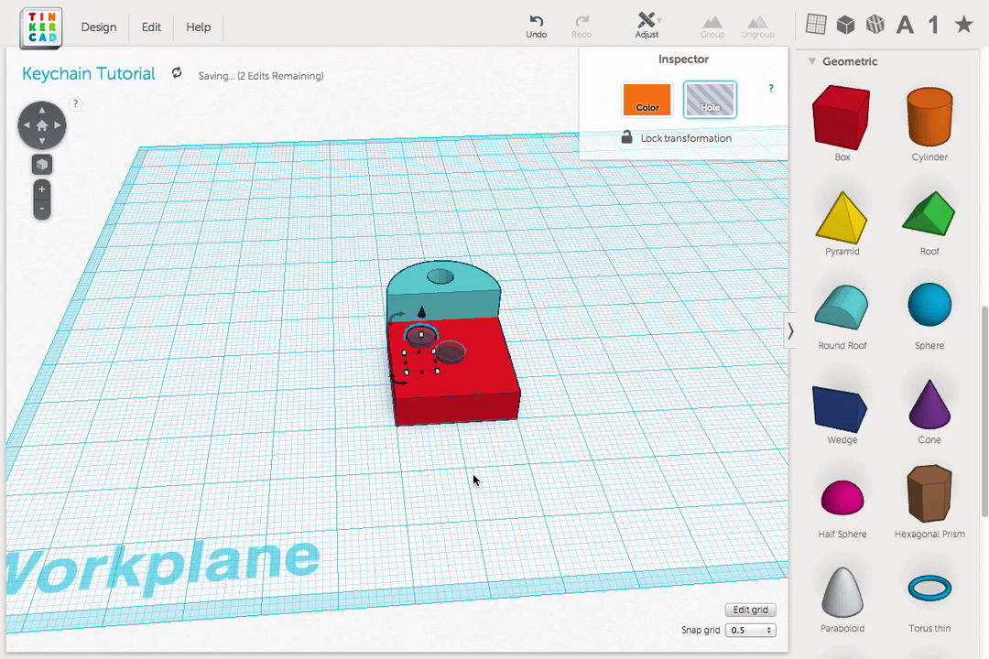
Step: Duplicate the center cylinder hole again and move the copy into the back-right quarter of the red box
click(458, 359)
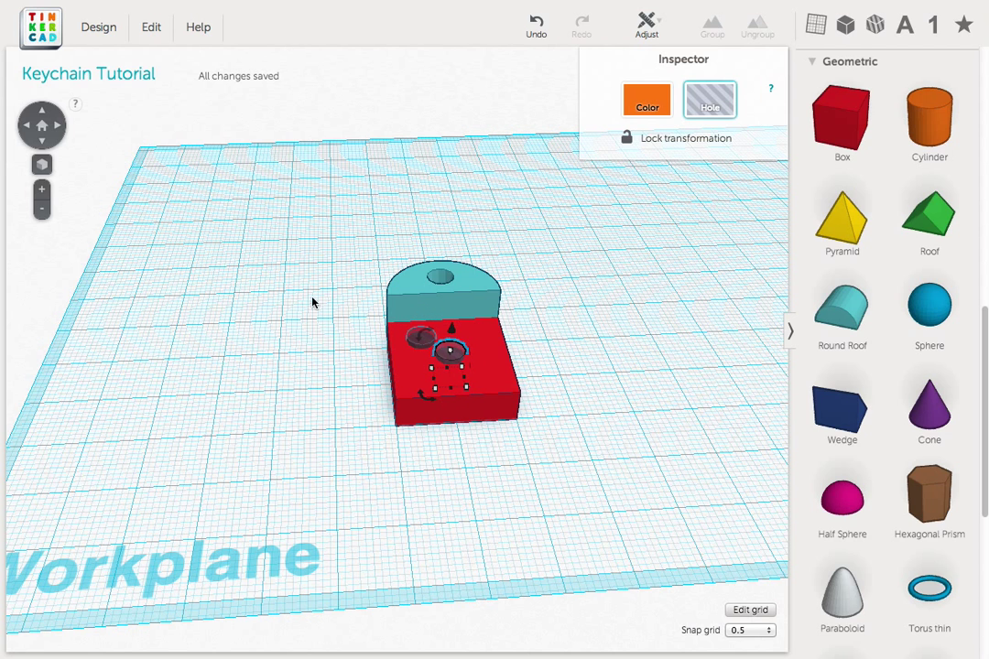
click(149, 24)
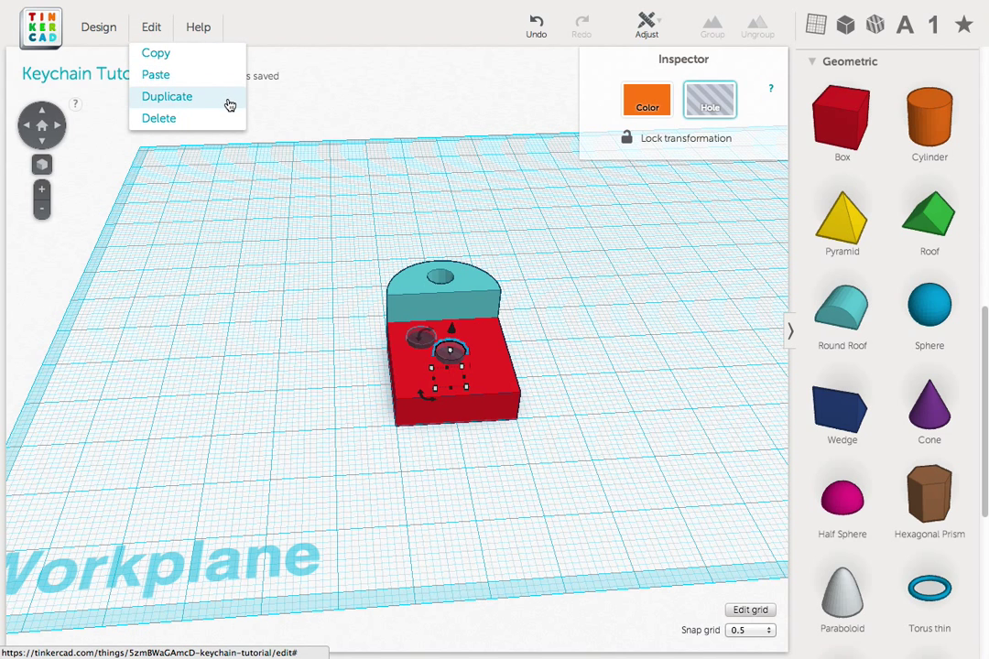
click(228, 102)
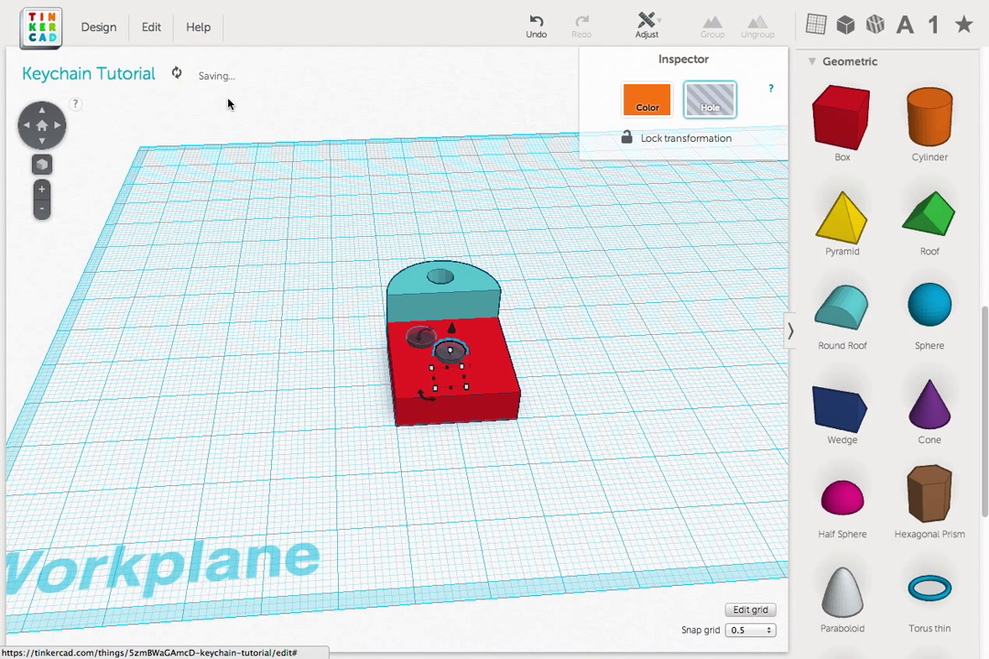
key(Up)
key(Up)
key(Up)
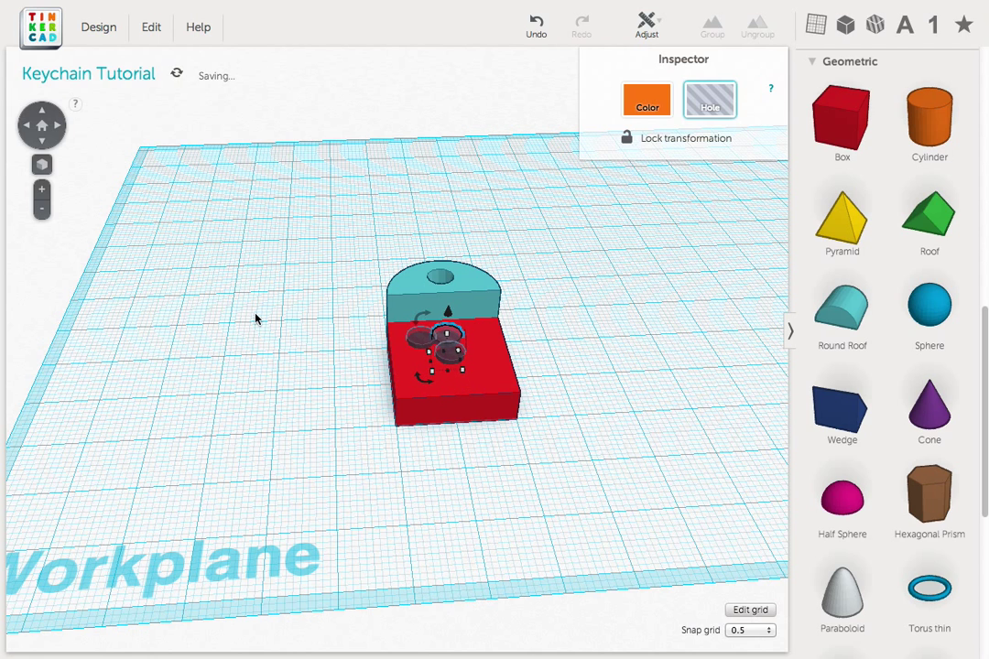
key(Right)
key(Right)
key(Right)
key(Right)
key(Right)
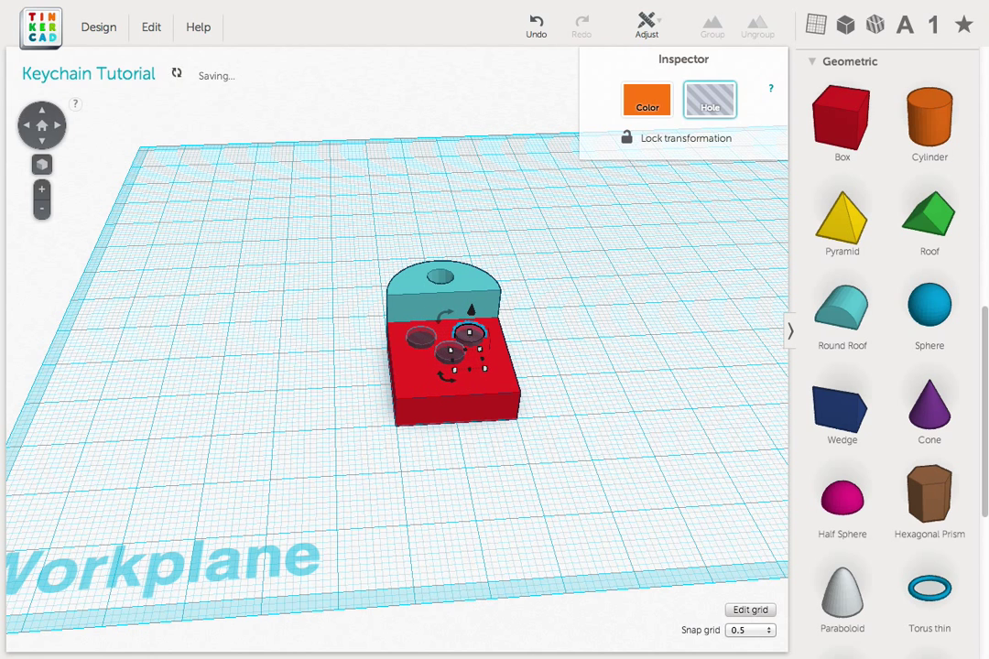
Step: Duplicate the center cylinder hole once more and move the copy into the front-left quarter of the red box
click(440, 356)
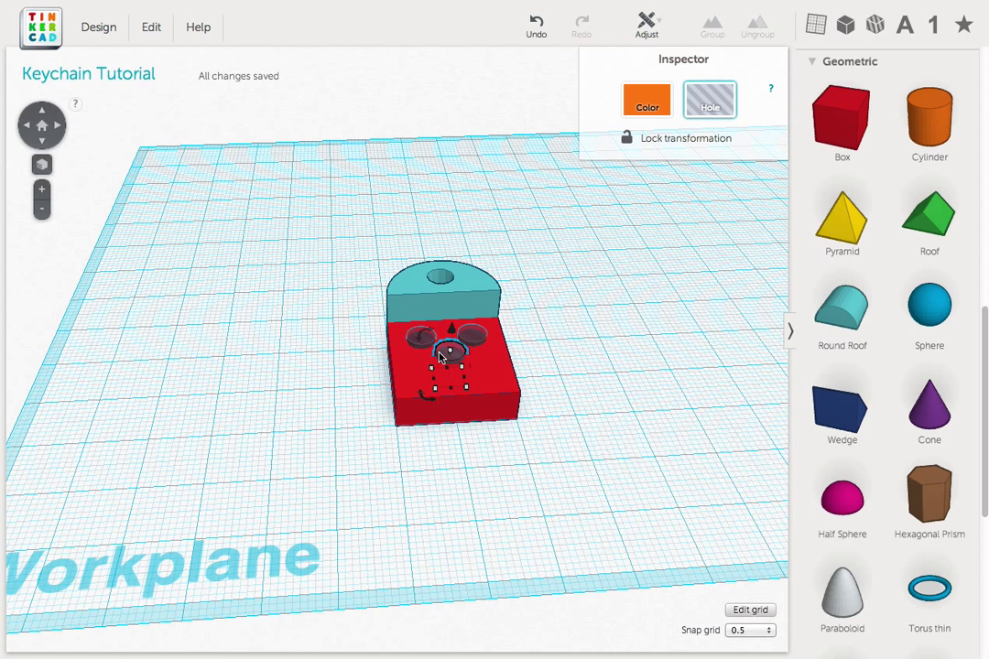
click(151, 27)
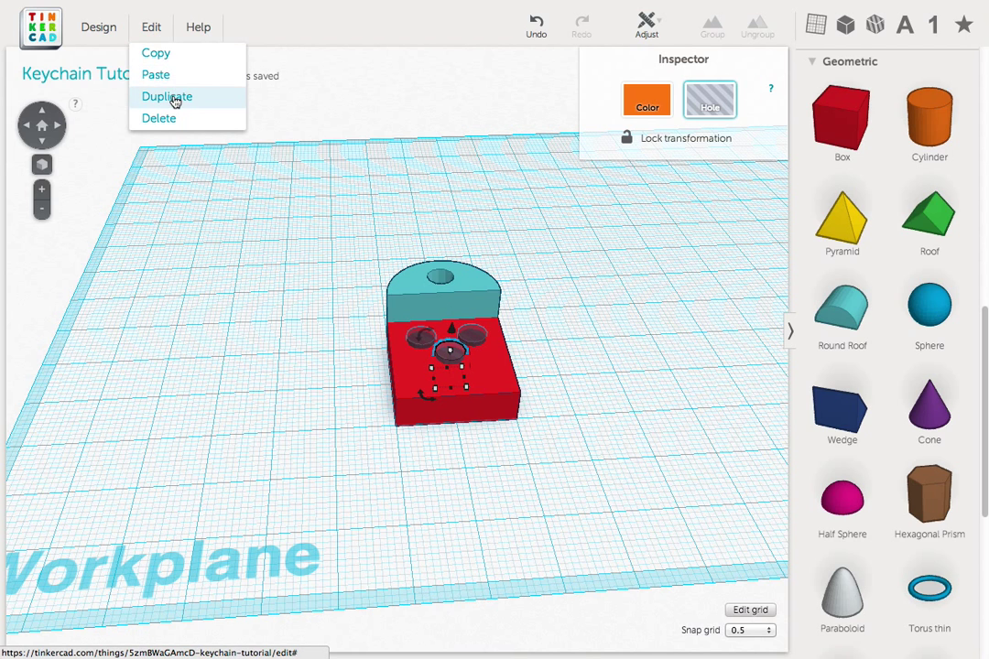
click(225, 101)
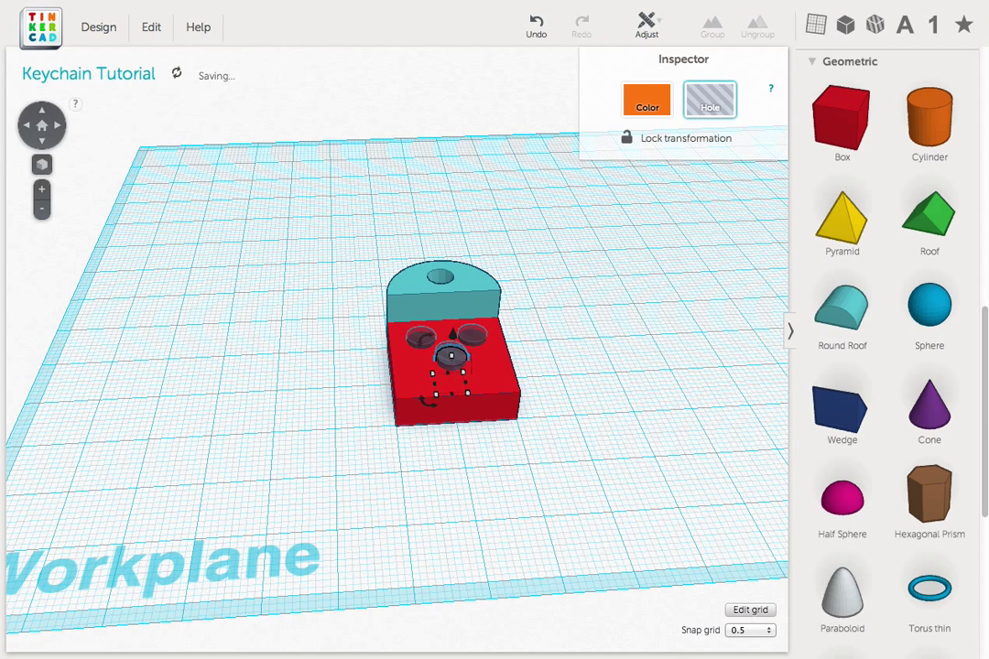
drag(451, 356, 425, 369)
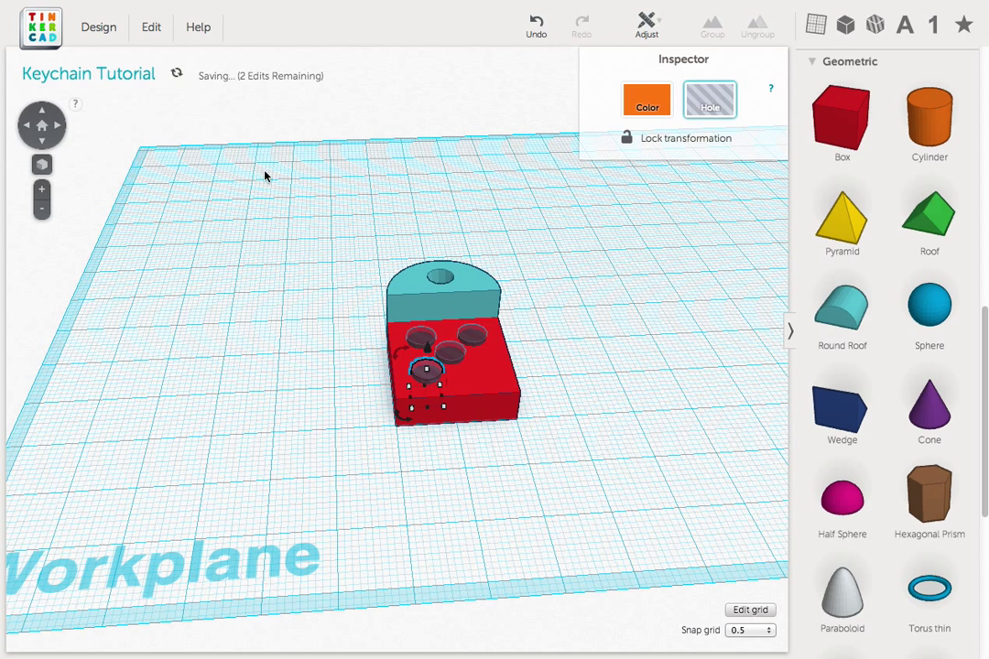
Step: Move the original center cylinder hole into the front-right quarter of the red box, completing the two-by-two pattern
click(450, 351)
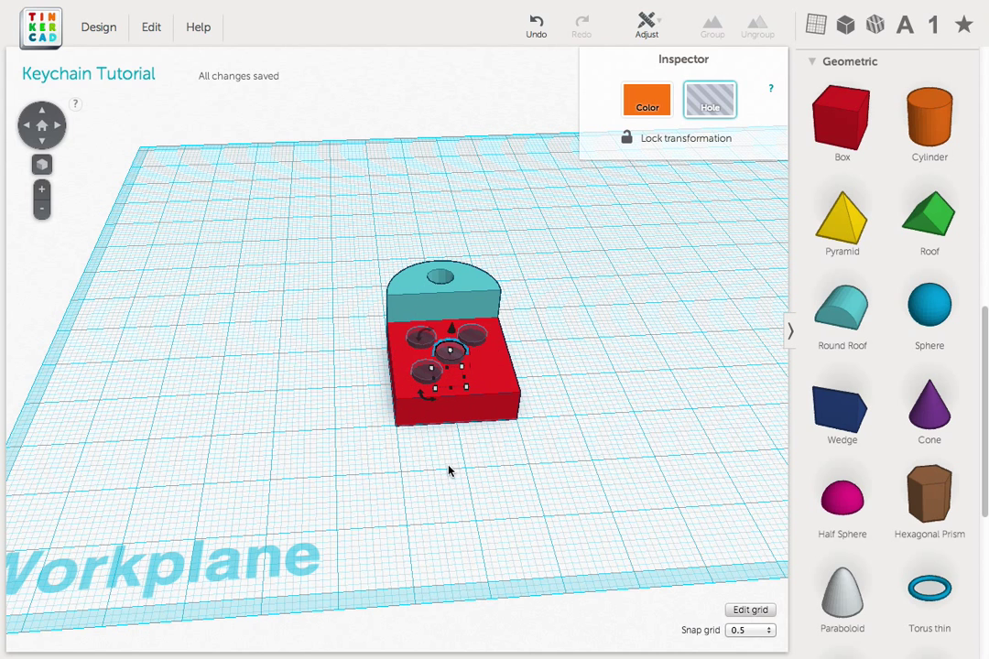
key(Down)
key(Down)
key(Down)
key(Down)
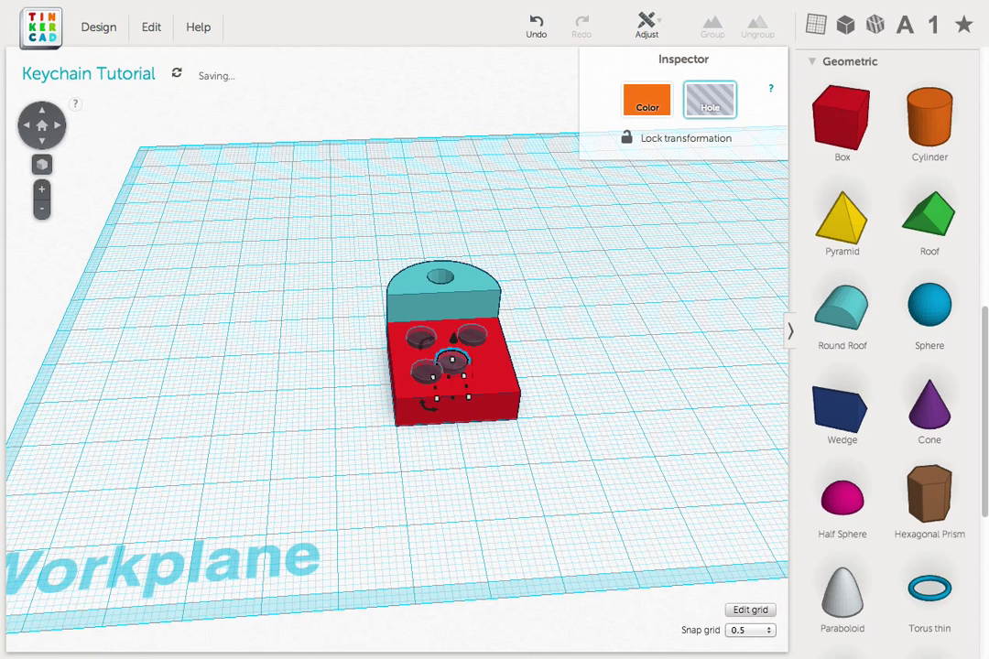
key(Right)
key(Right)
key(Right)
key(Right)
key(Right)
key(Down)
key(Down)
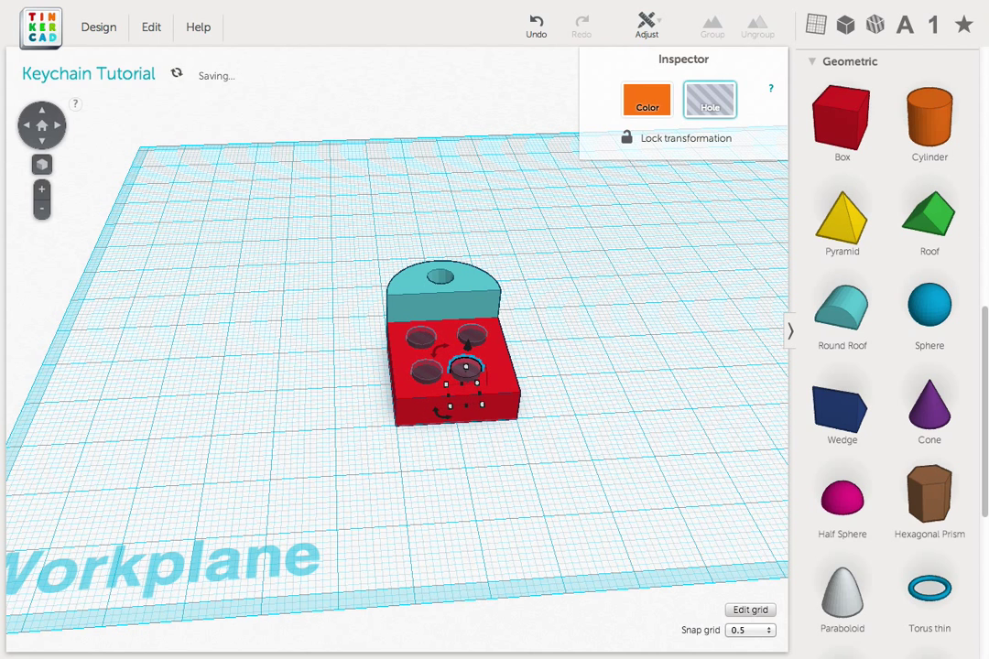
key(Right)
key(Right)
key(Right)
key(Right)
key(Right)
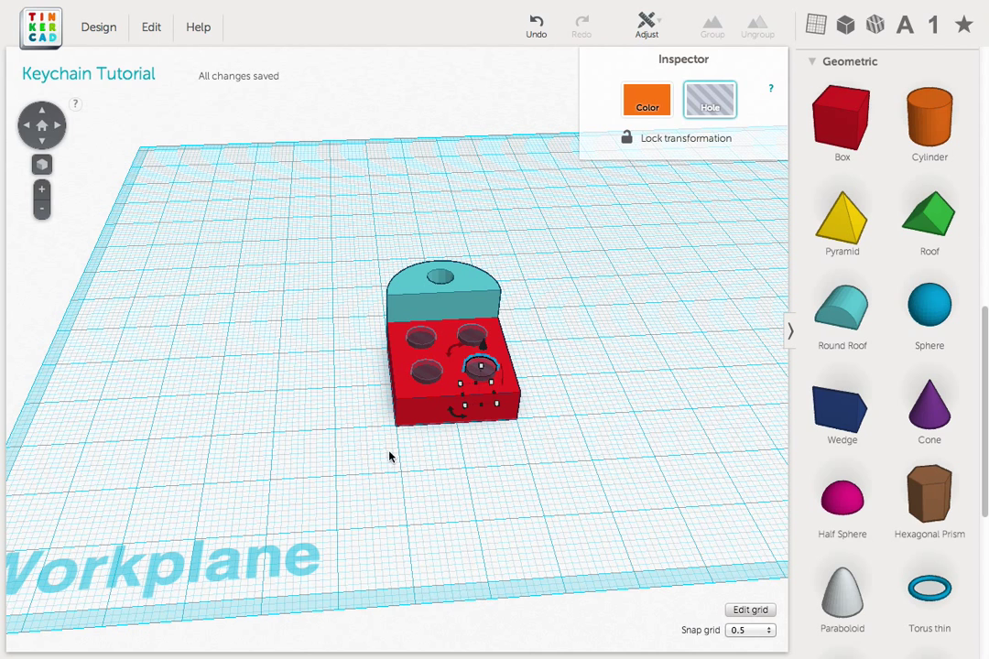
Step: Duplicate the whole keychain including its four cylinder holes and set the snap grid to 5.0
drag(357, 234, 556, 458)
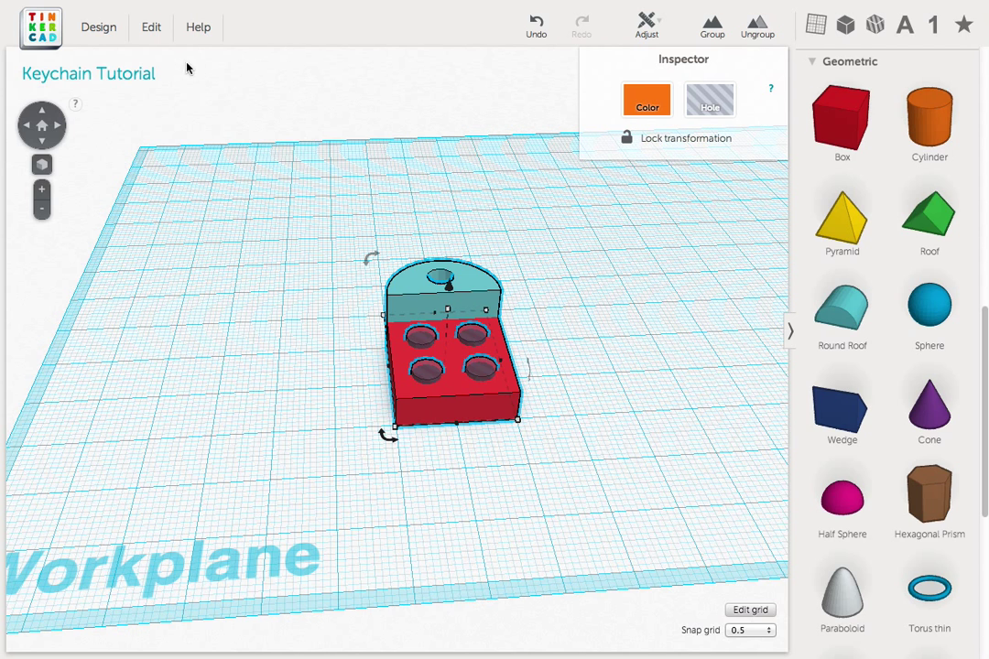
click(167, 32)
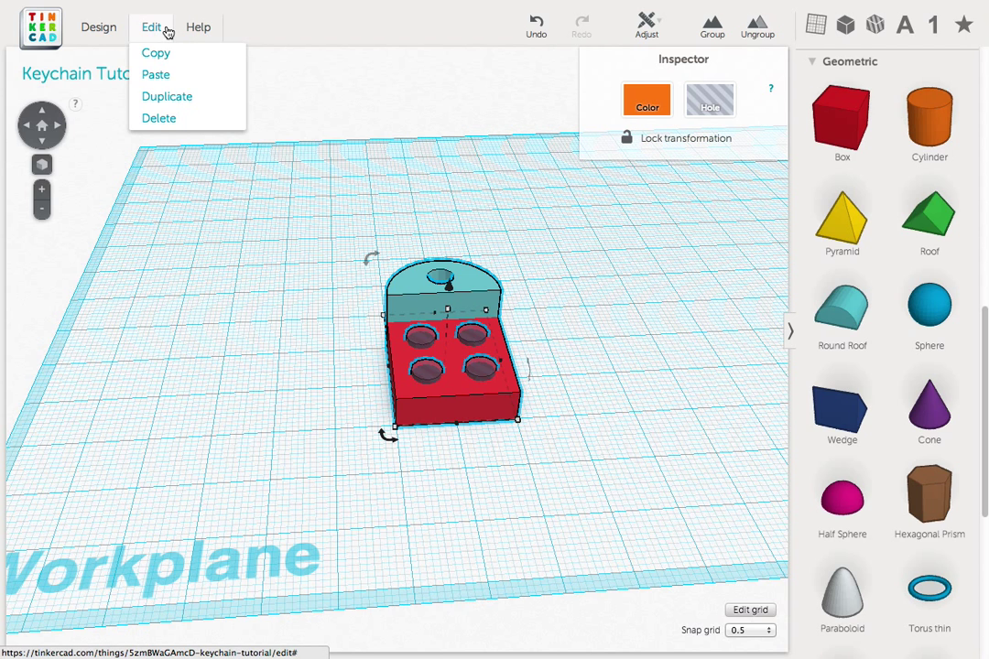
click(209, 99)
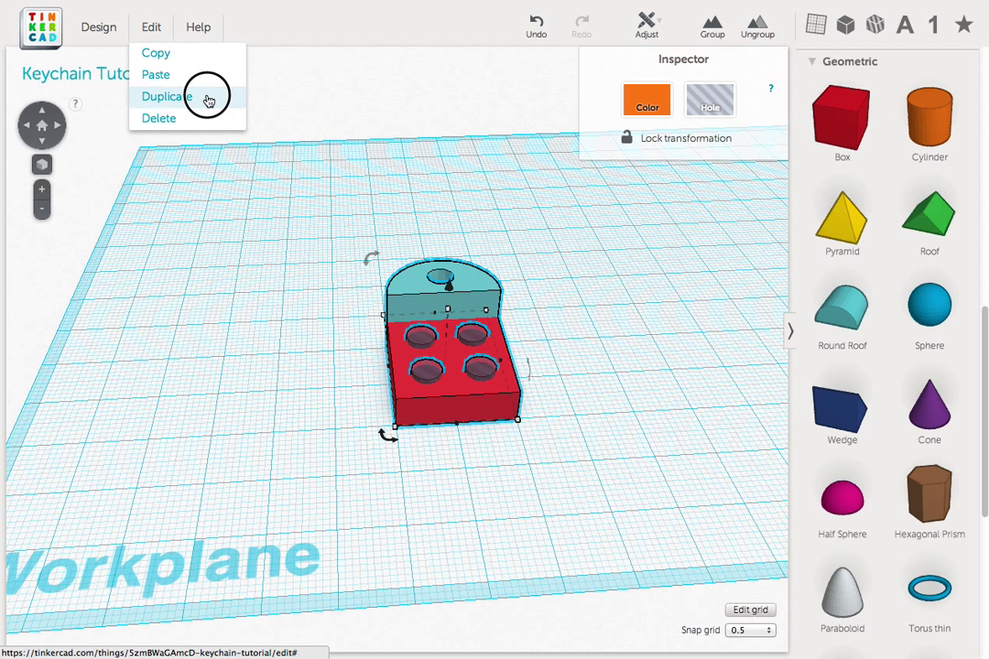
click(745, 632)
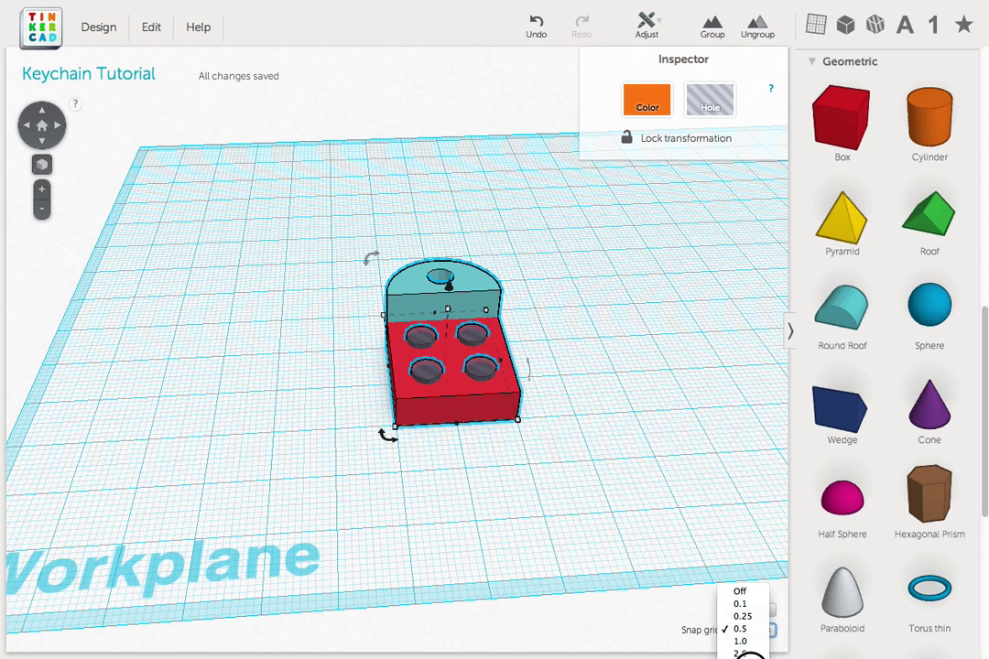
click(746, 656)
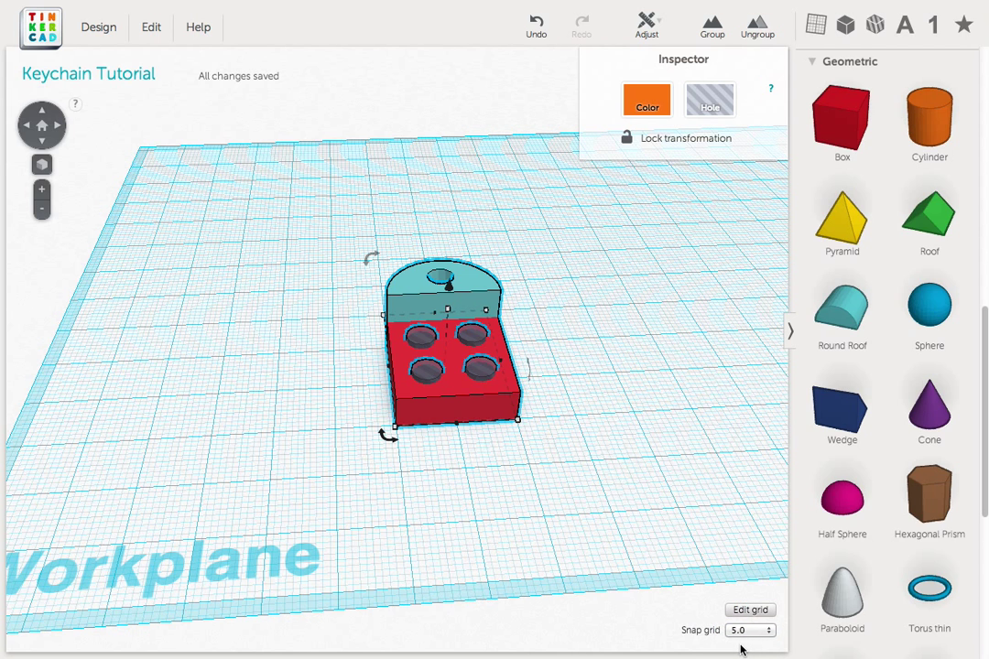
Step: Move the keychain copy clear of the original on its left side and group all of the copy's shapes
key(ctrl+d)
key(Left)
key(Left)
key(Left)
key(Left)
key(Left)
key(Left)
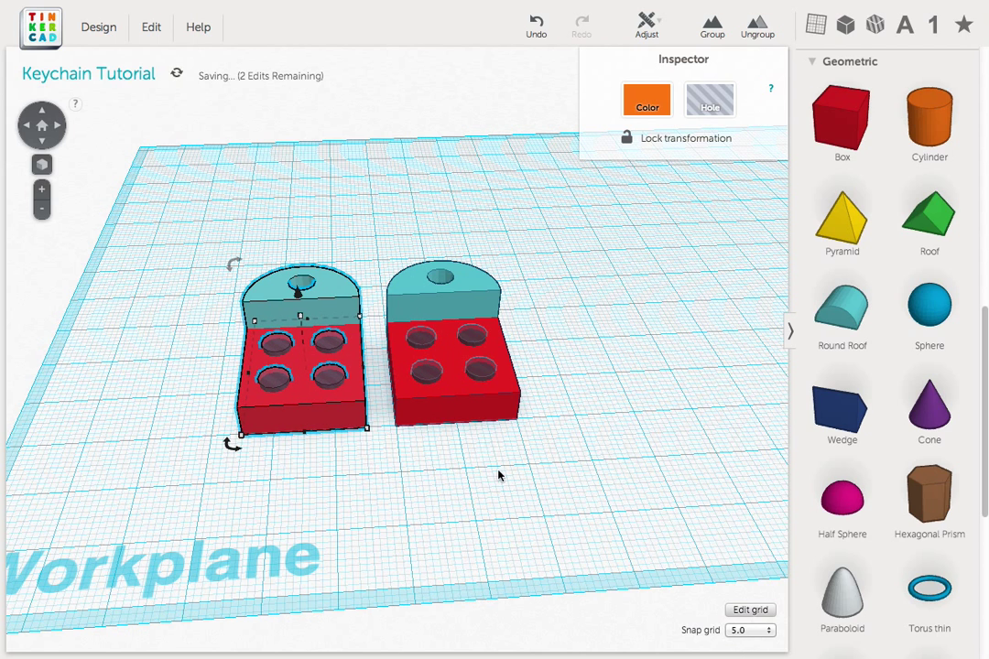
click(713, 28)
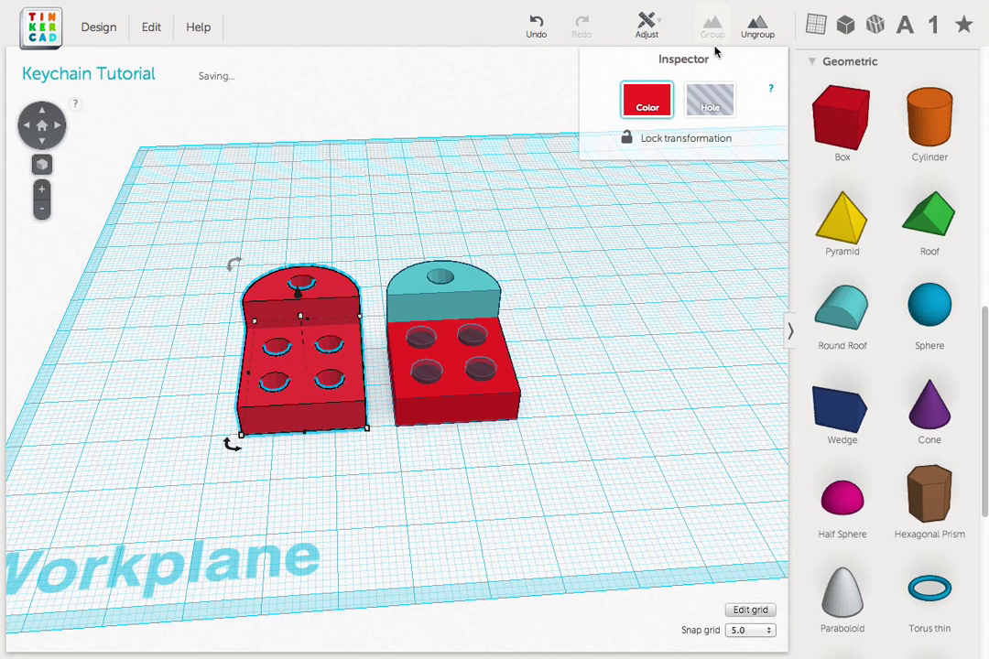
click(512, 483)
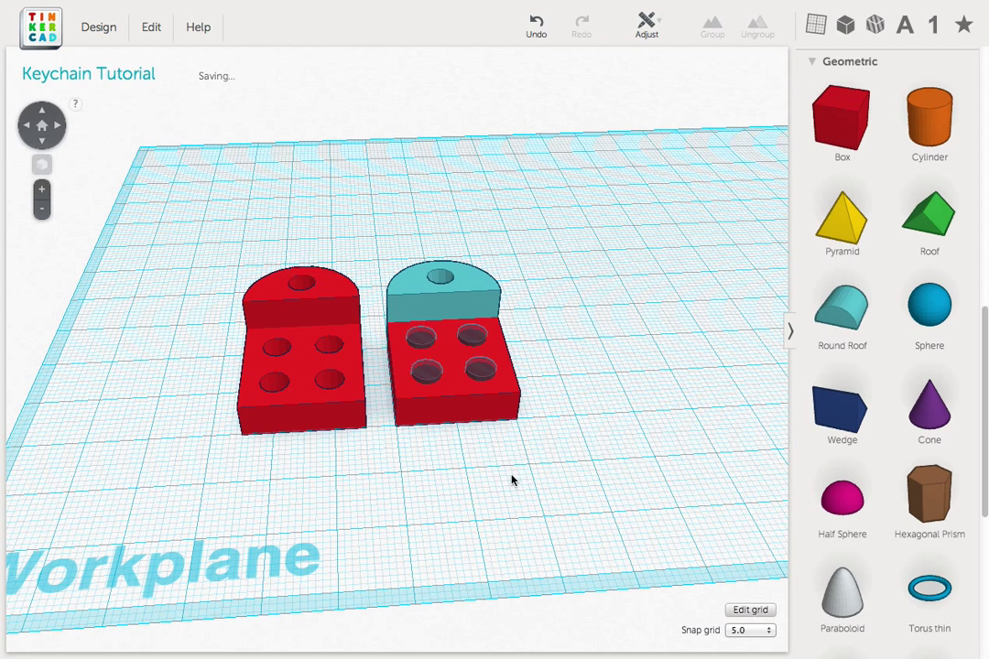
Step: Move the front-right cylinder hole out beside the ungrouped keychain and delete the other three holes from its red box
click(481, 375)
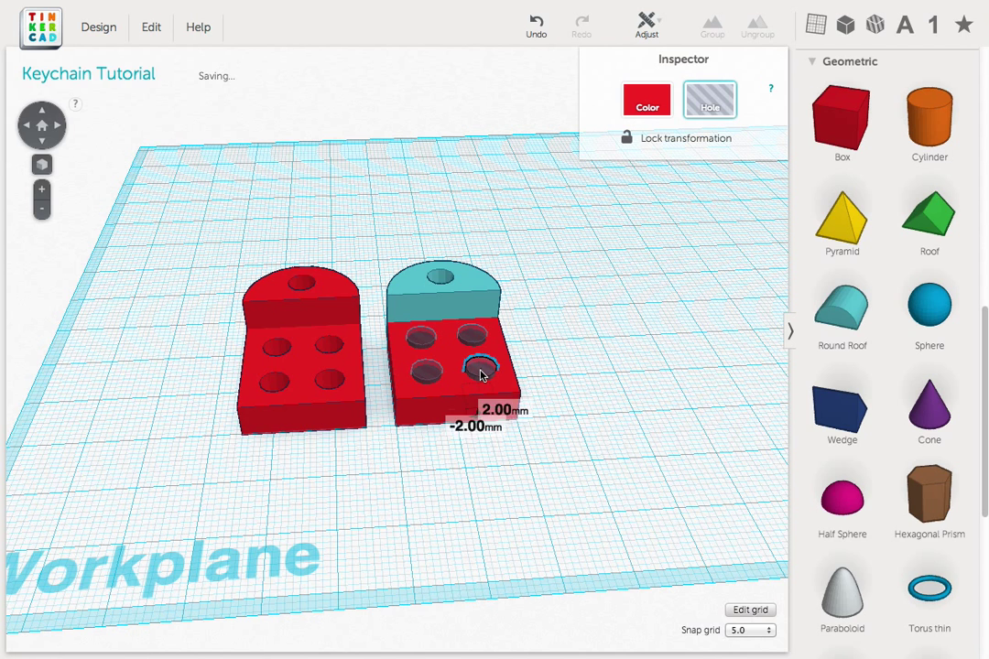
drag(474, 374, 581, 364)
click(468, 336)
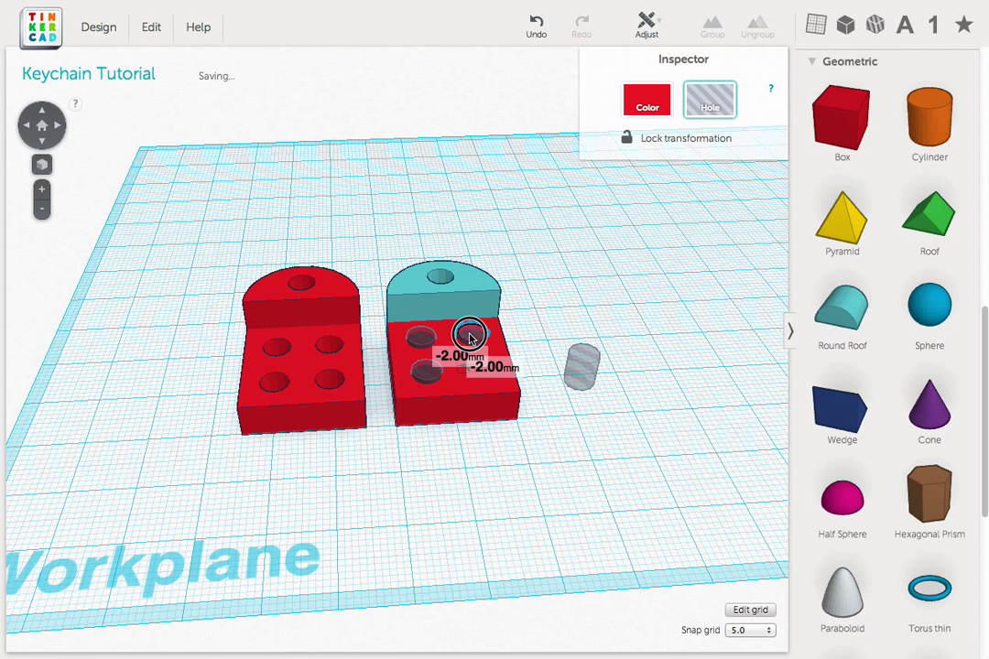
key(Delete)
click(422, 340)
key(Delete)
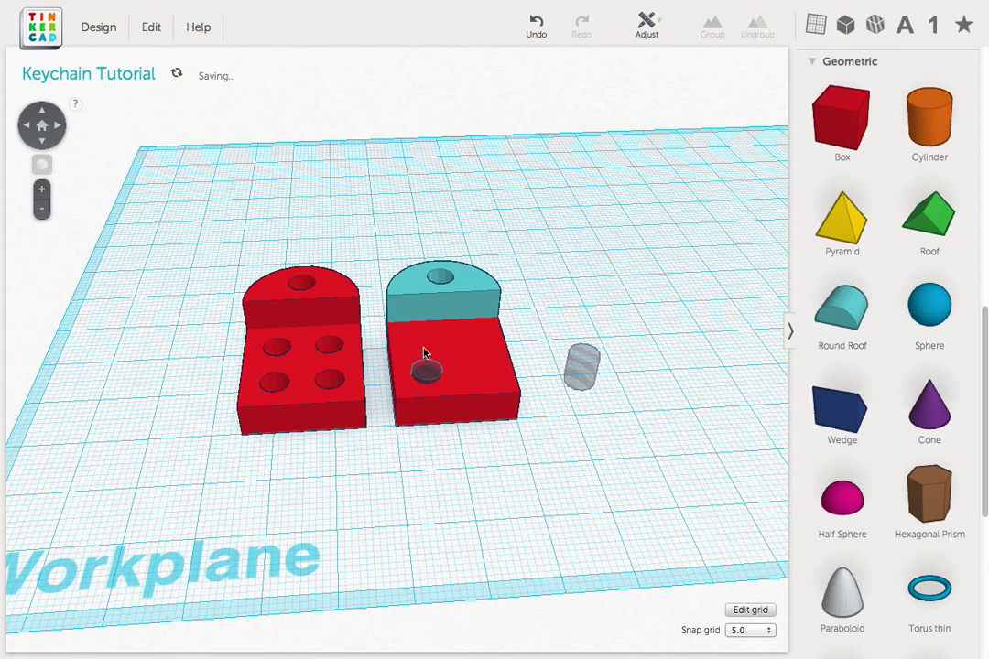
click(426, 373)
key(Delete)
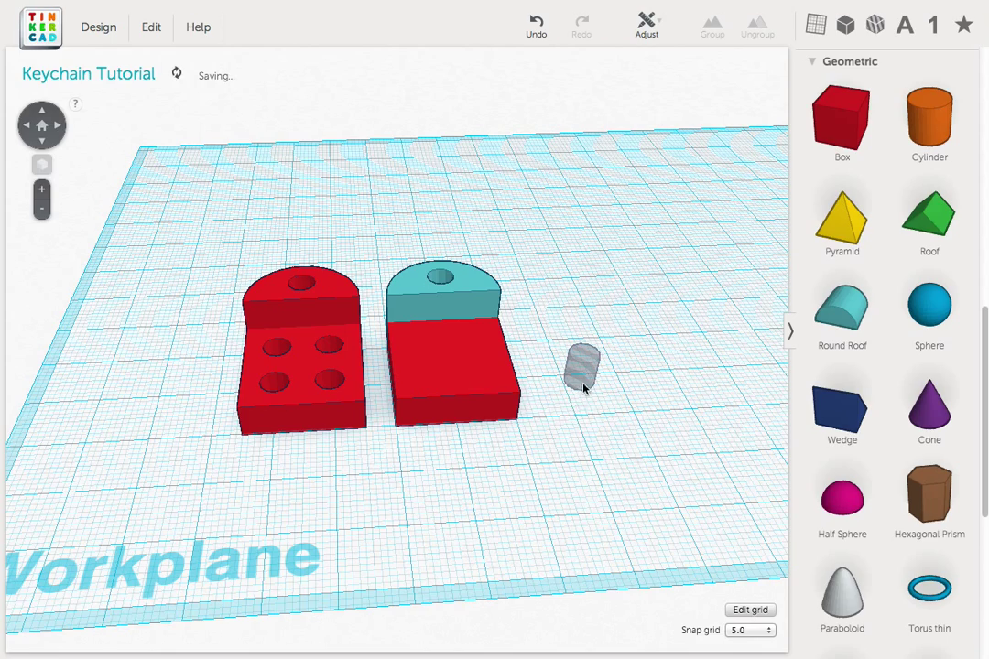
Step: Turn the loose cylinder hole beside the keychain into a solid and color it orange
scroll(573, 377, up, 5)
middle_drag(646, 406, 501, 404)
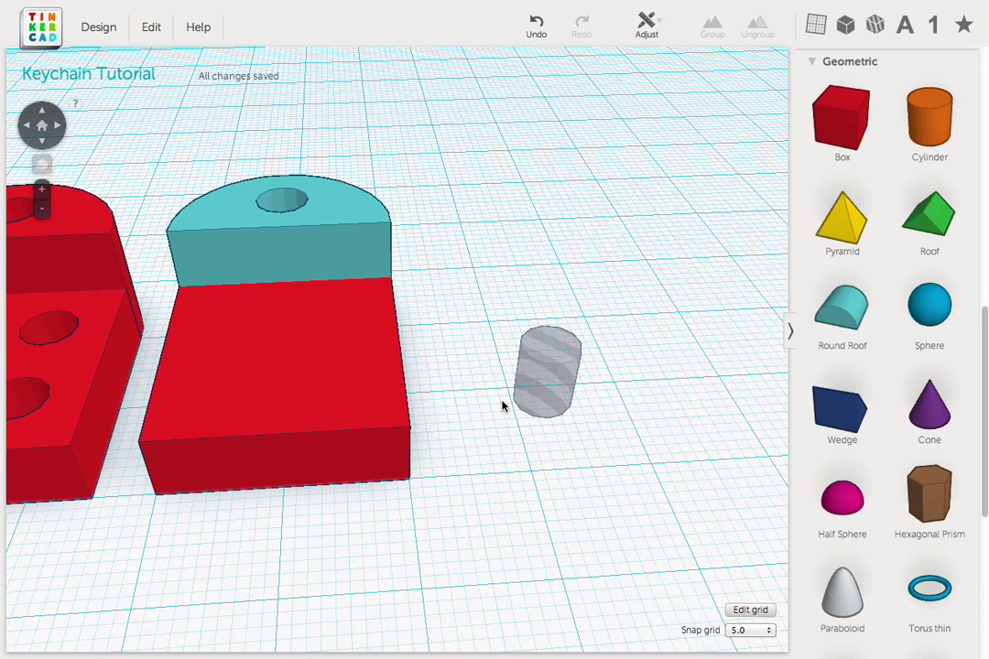
click(542, 381)
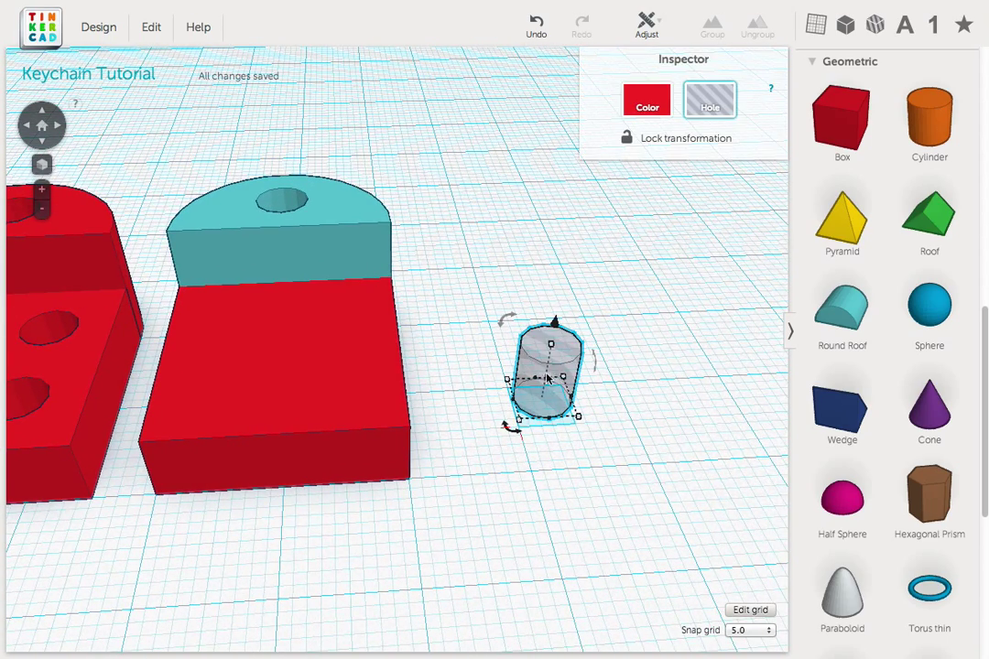
click(656, 101)
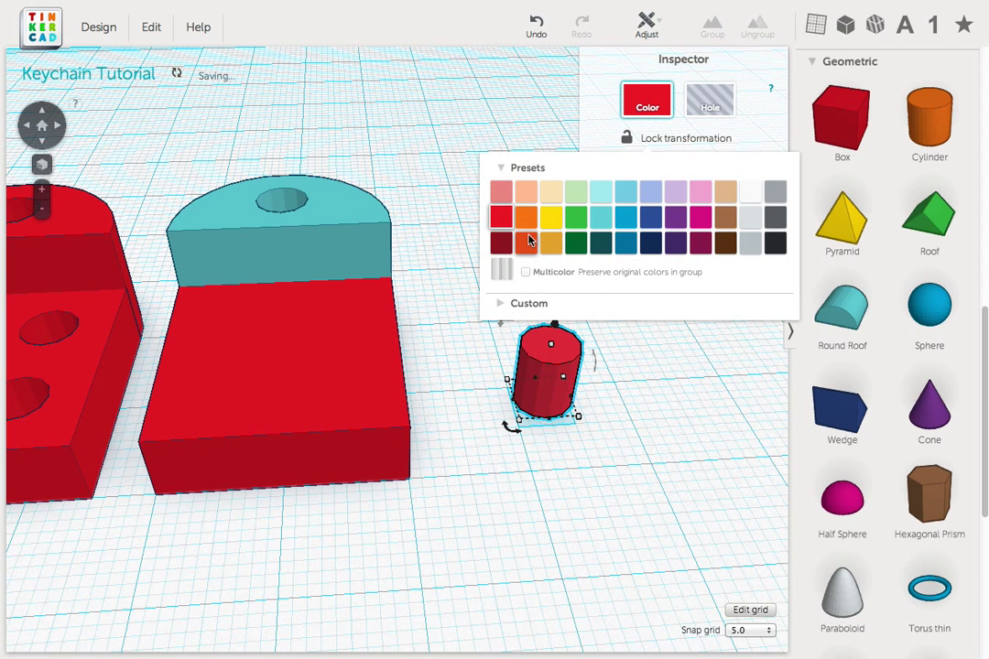
click(528, 220)
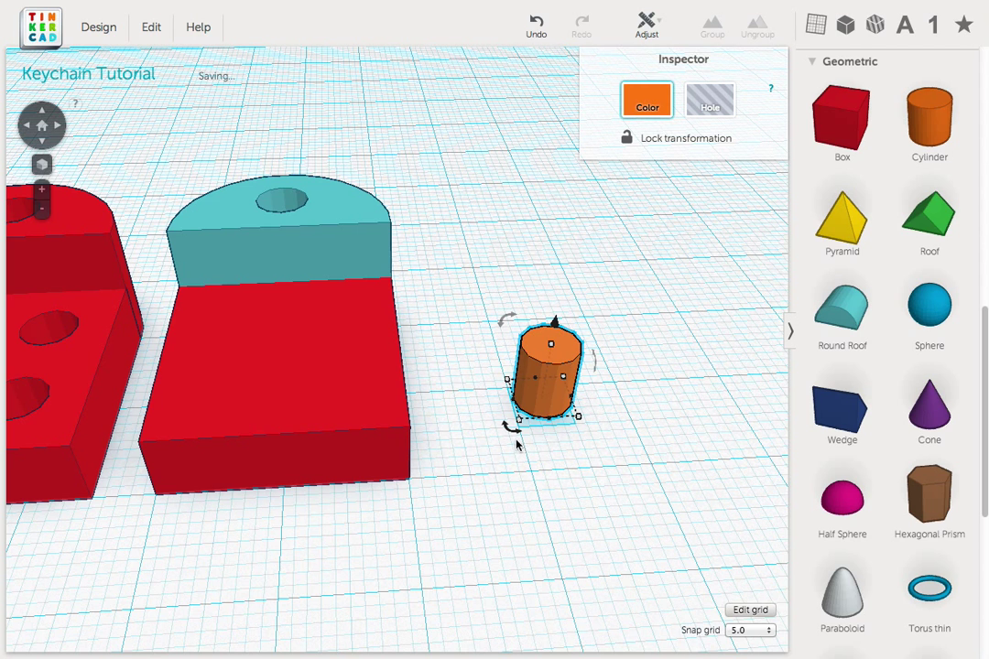
Step: Set the snap grid to 0.5 and make the orange cylinder's base slightly narrower so it fits the holes
click(756, 631)
click(752, 591)
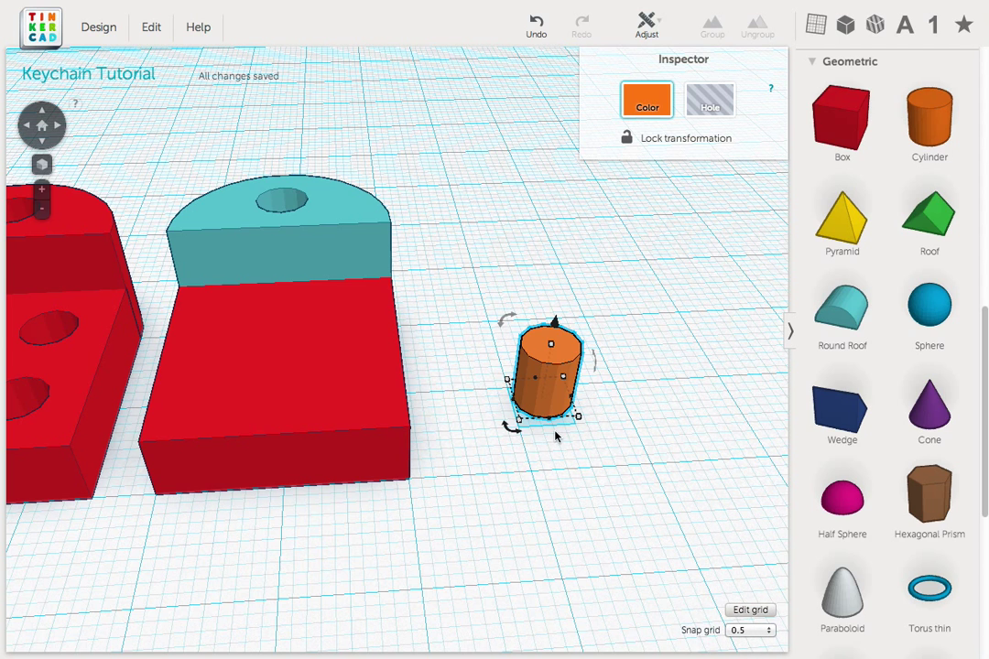
drag(552, 421, 523, 403)
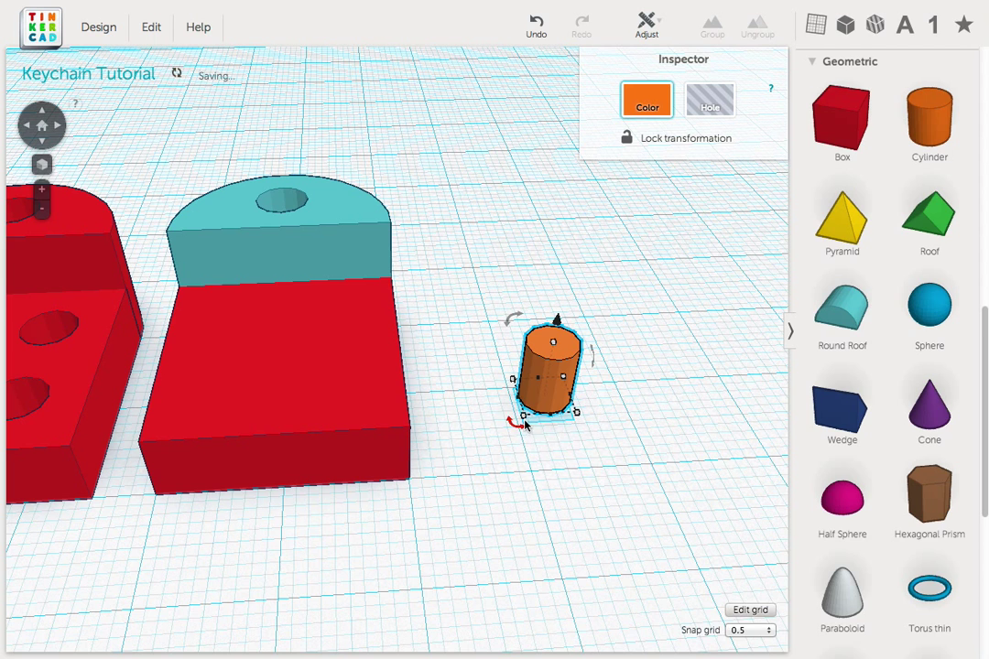
mouse_move(521, 418)
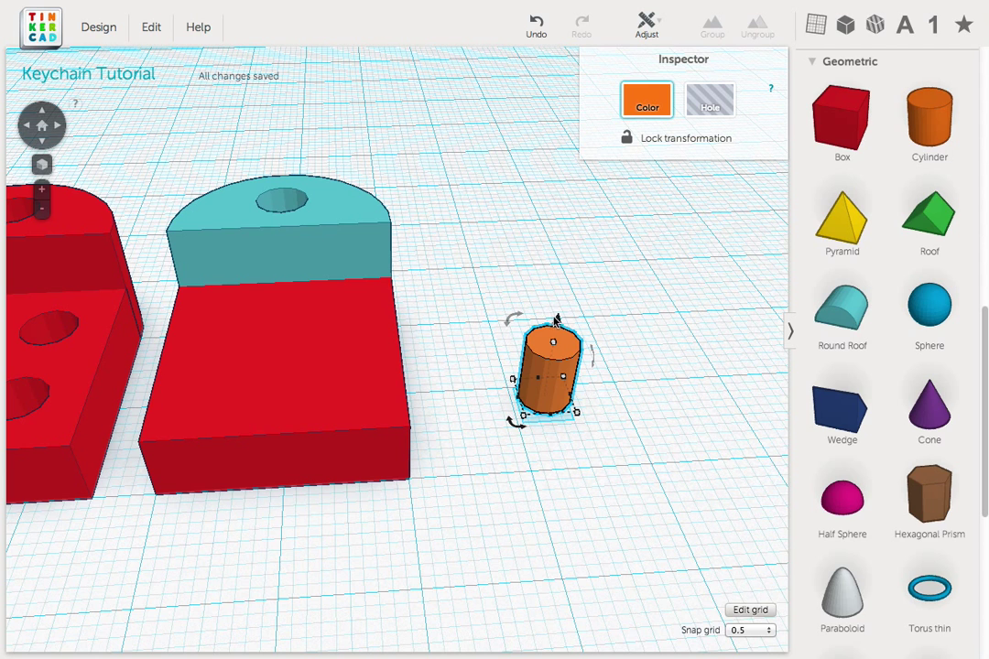
Step: Raise the orange cylinder to 4.50 mm above the workplane and move it onto the middle of the ungrouped keychain's red box
mouse_move(557, 323)
drag(557, 323, 562, 284)
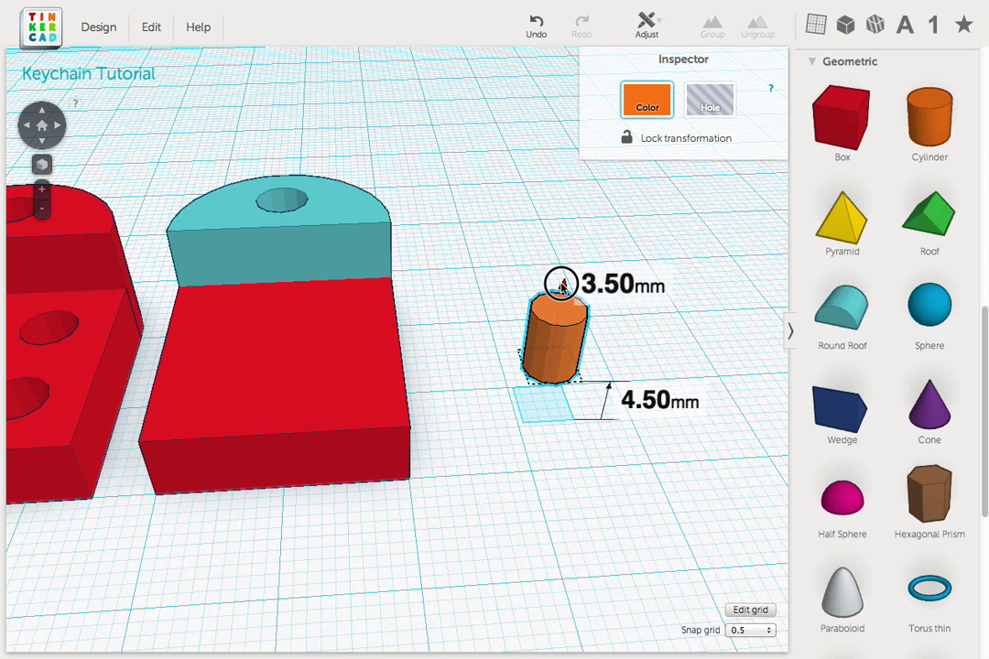
drag(561, 284, 561, 284)
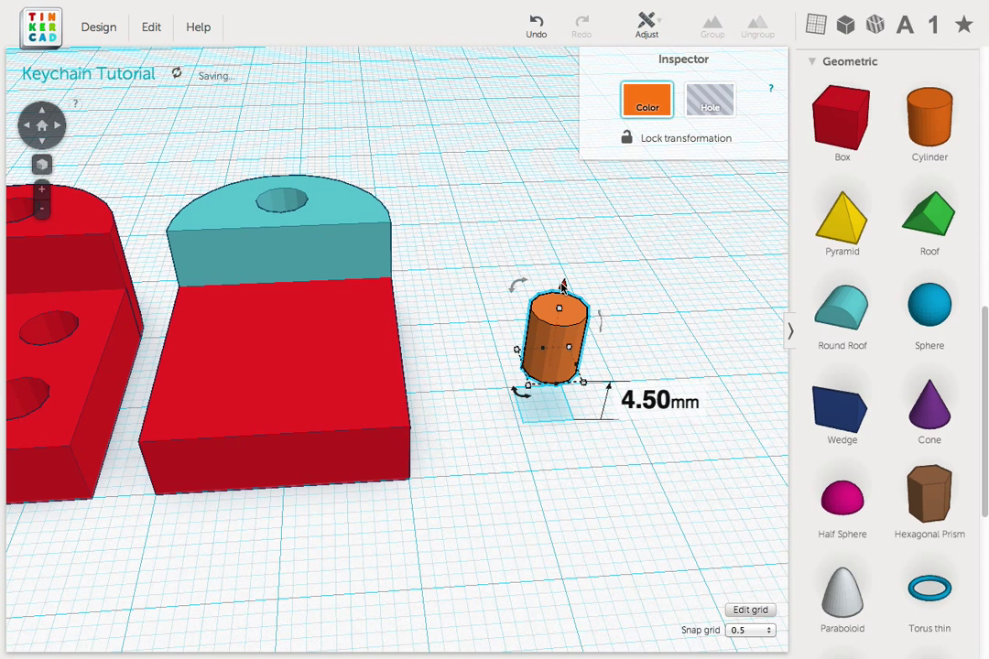
drag(556, 349, 265, 346)
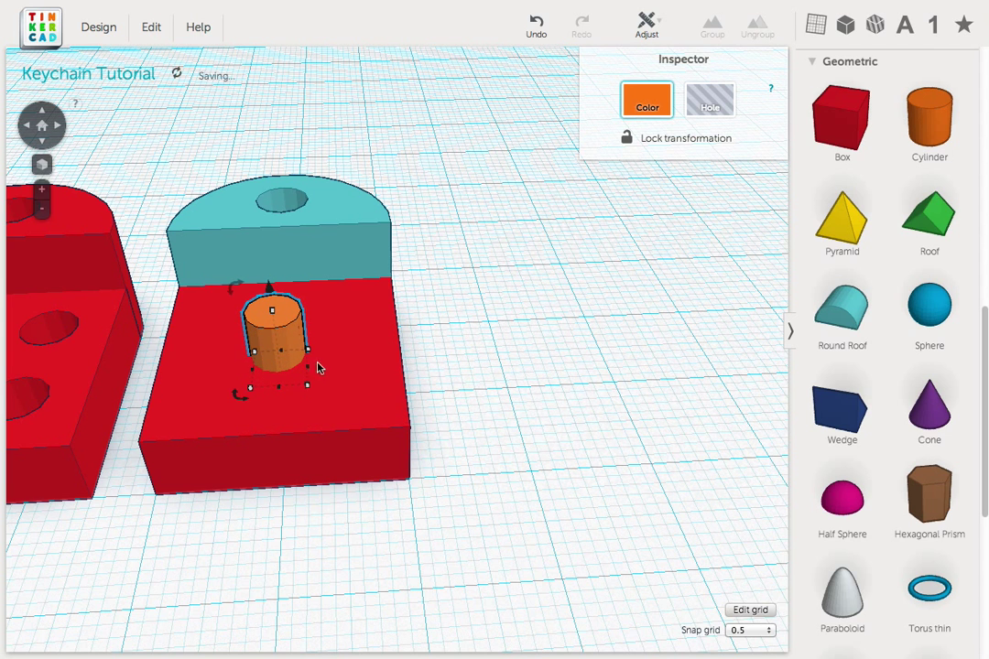
Step: Align the orange cylinder to the center of the red box in both horizontal directions
shift+click(373, 371)
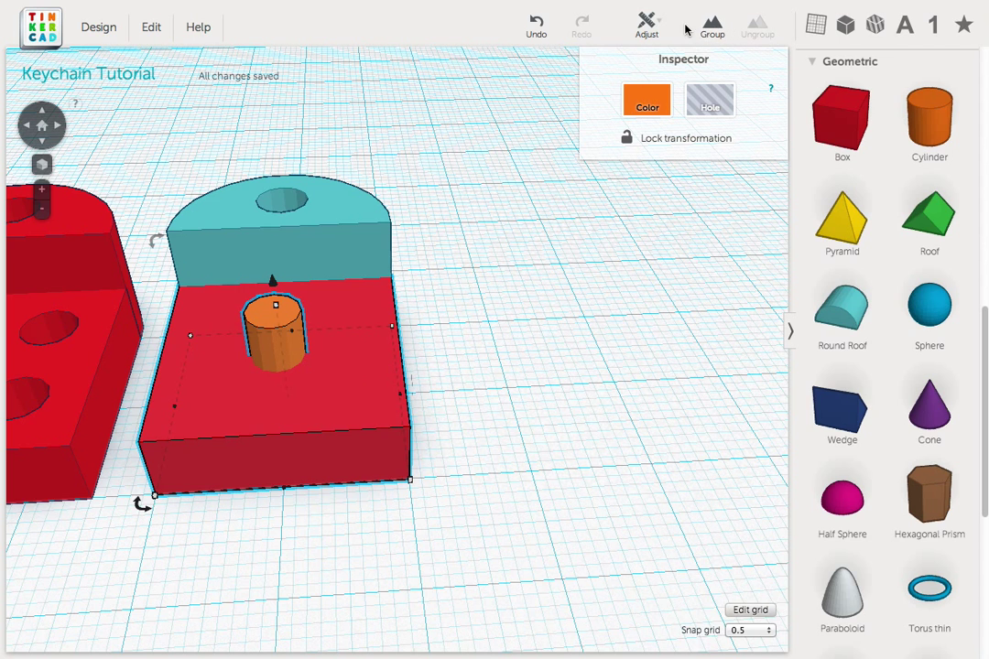
click(646, 23)
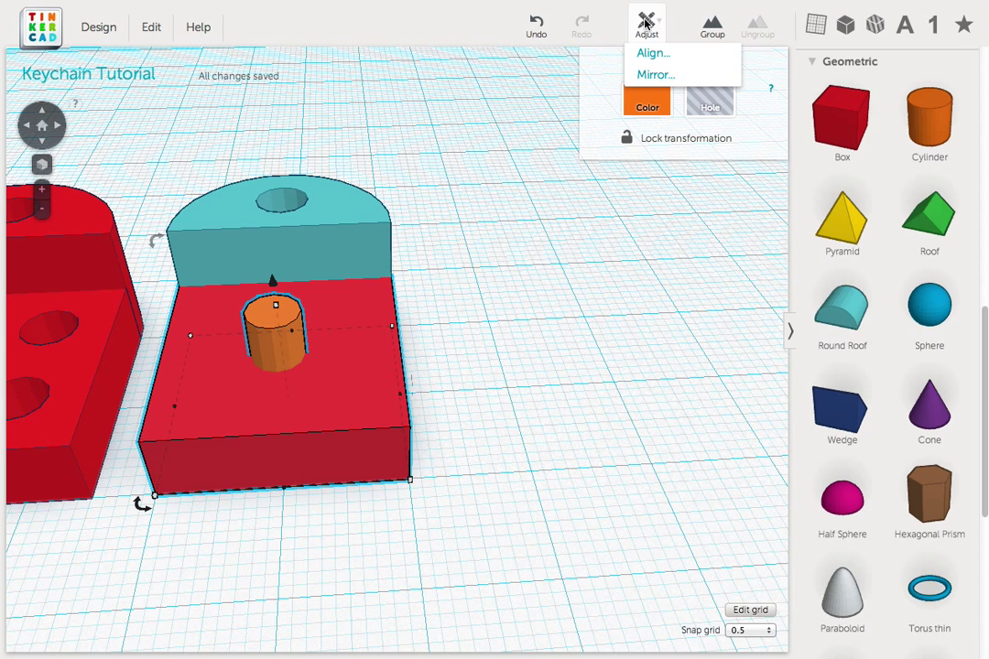
click(702, 55)
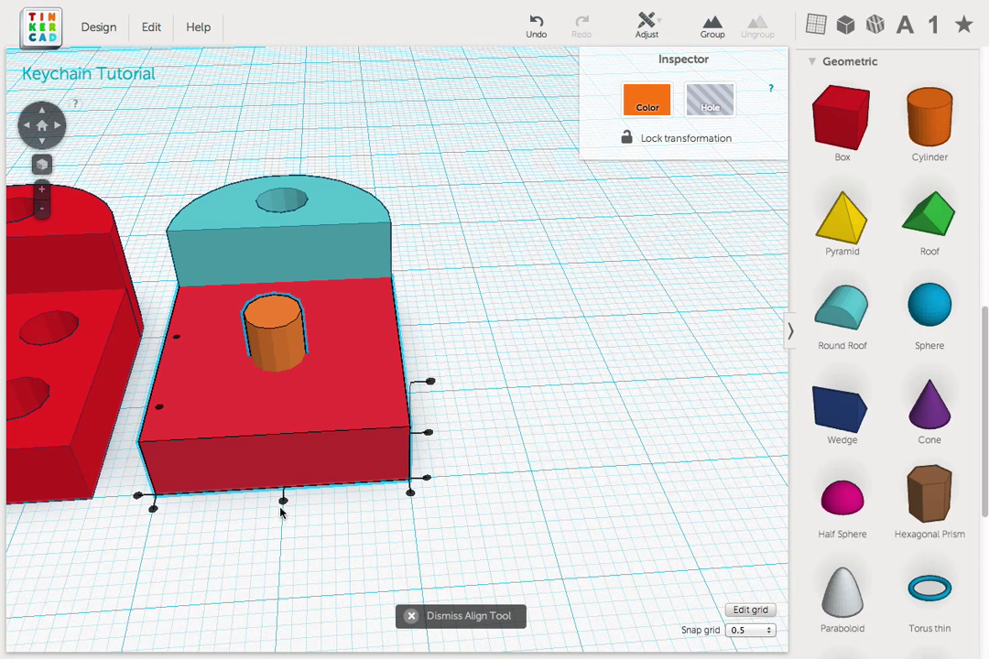
click(283, 502)
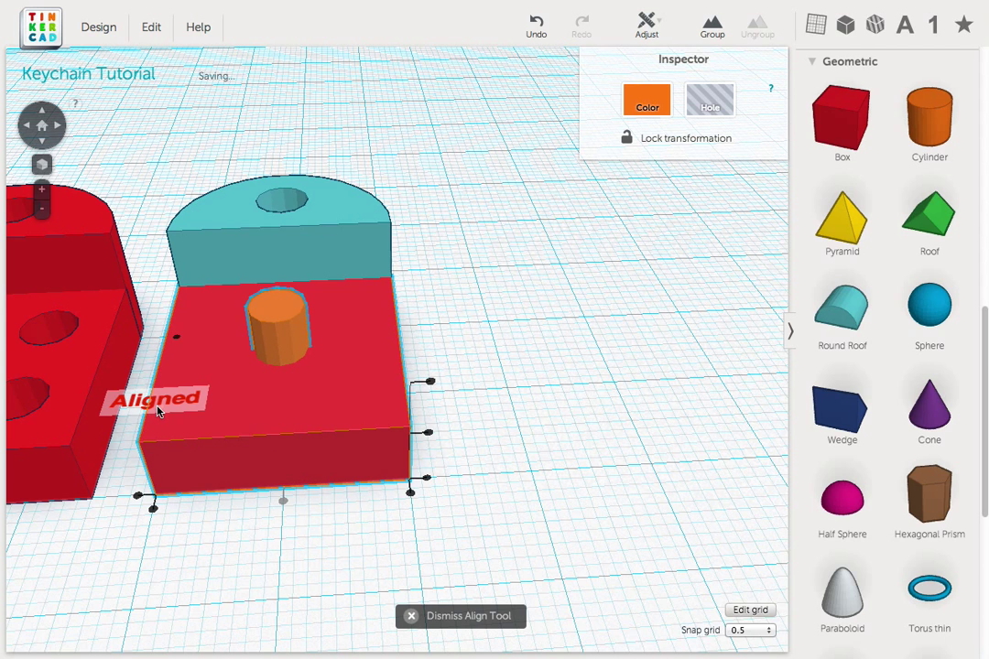
click(214, 580)
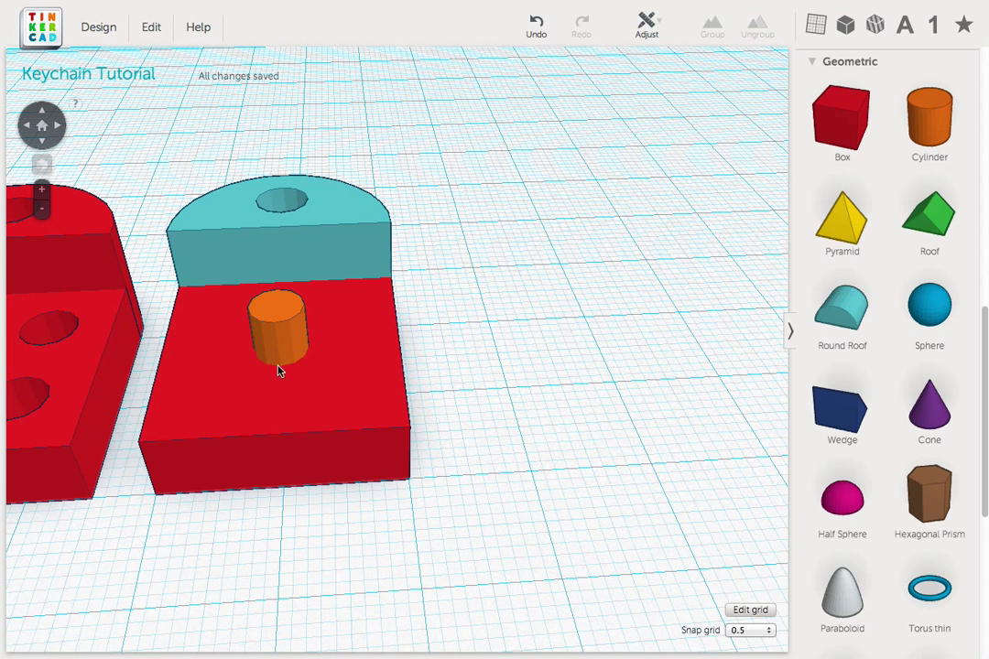
Step: Duplicate the center orange cylinder and move the copy into the rear-left quarter of the red box
click(279, 335)
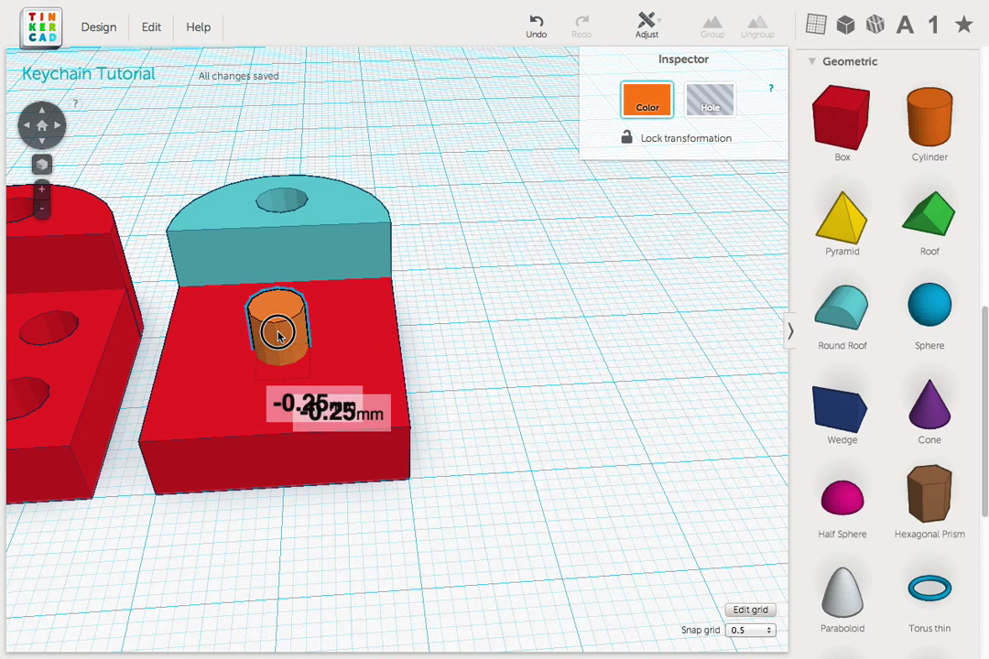
click(151, 27)
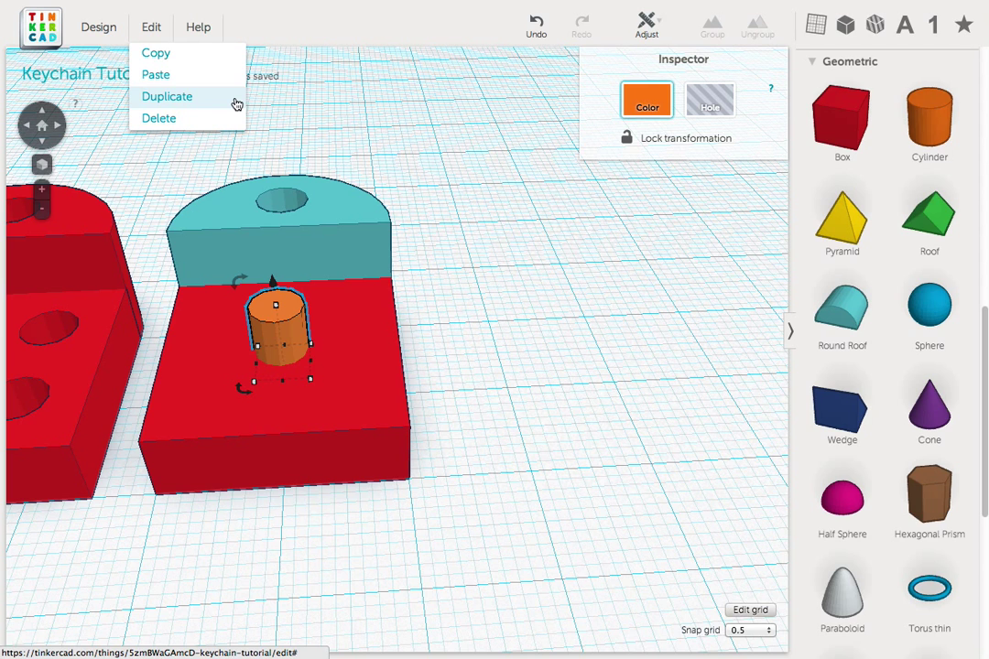
click(236, 99)
key(Up)
key(Up)
key(Up)
key(Up)
key(Up)
key(Up)
key(Up)
key(Up)
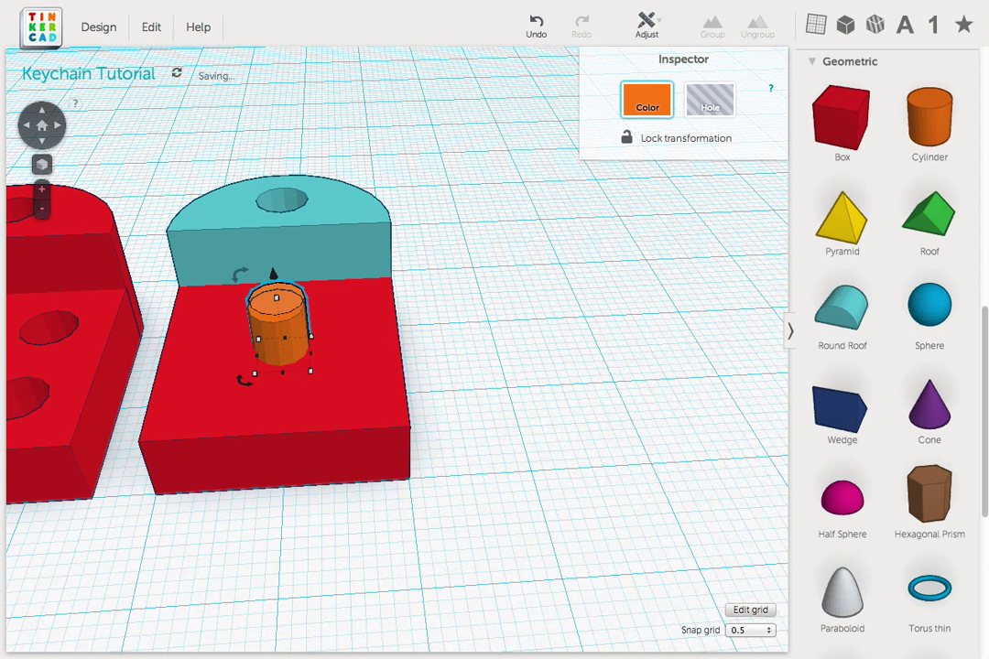
key(Left)
key(Left)
key(Left)
key(Left)
key(Left)
key(Left)
key(Left)
key(Left)
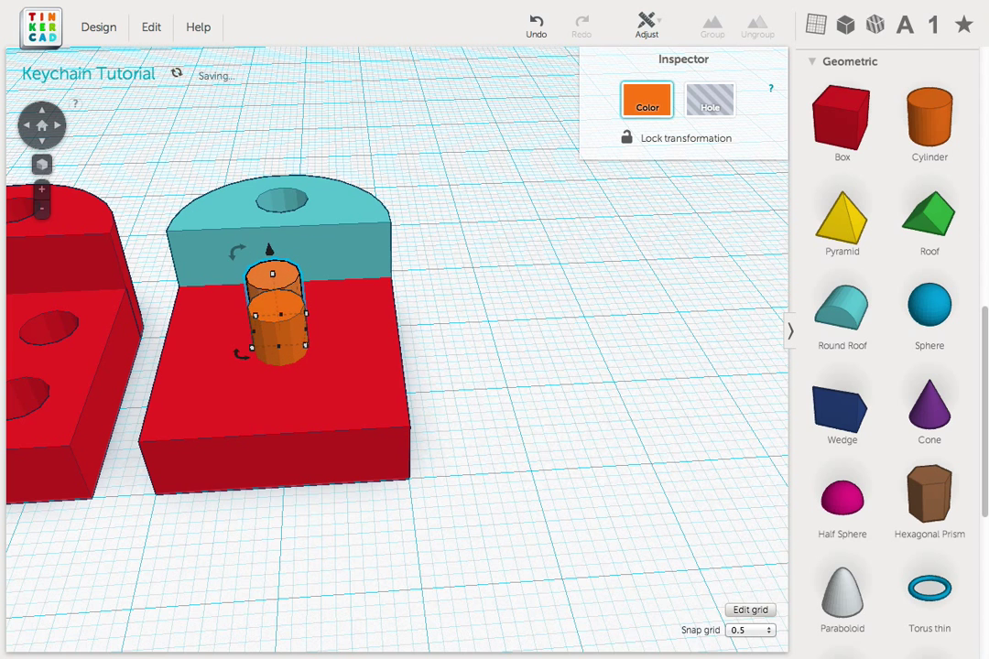
key(Left)
key(Left)
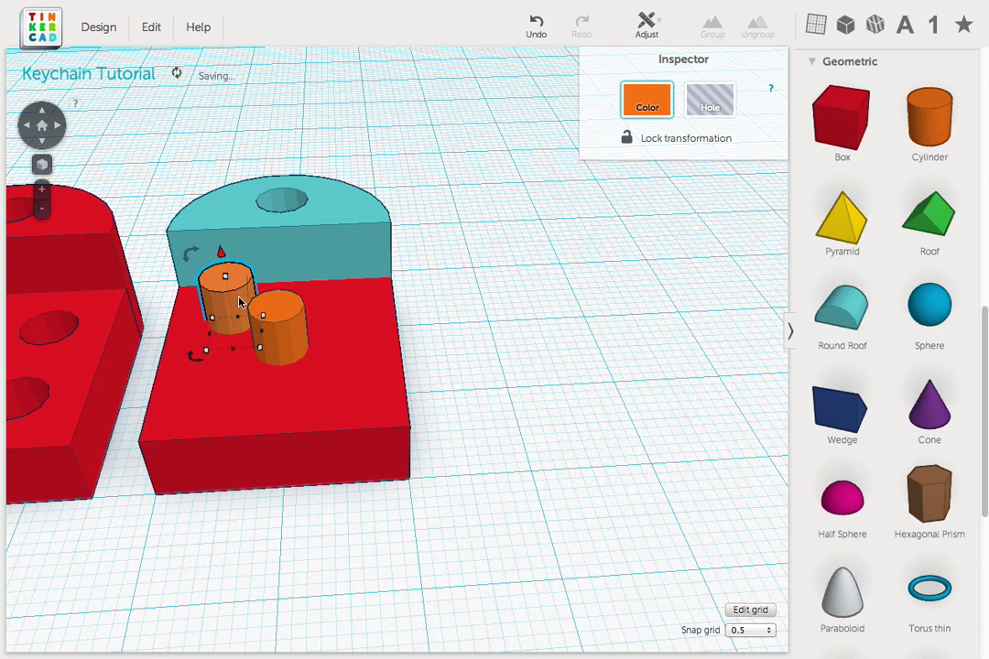
Step: Duplicate the center orange cylinder again and move this copy into the rear-right quarter of the red box
click(287, 349)
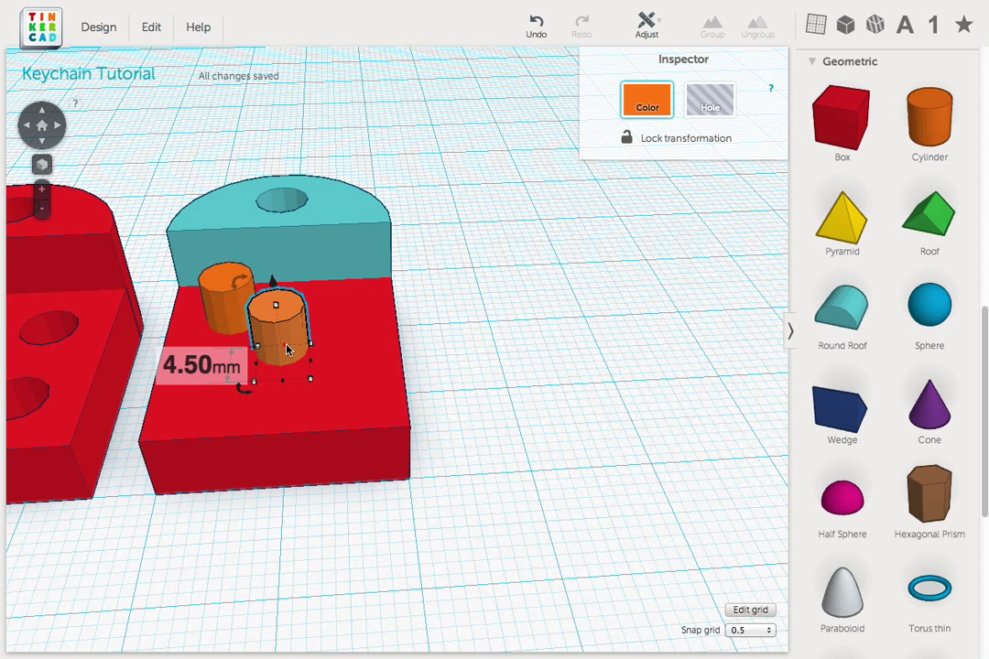
click(152, 26)
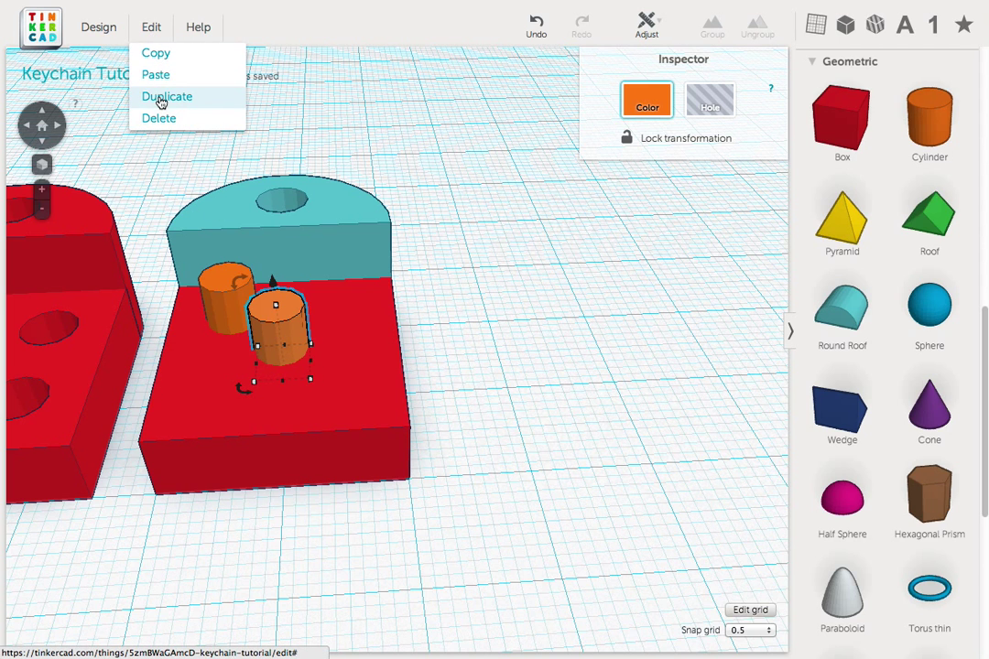
click(218, 107)
key(Up)
key(Up)
key(Up)
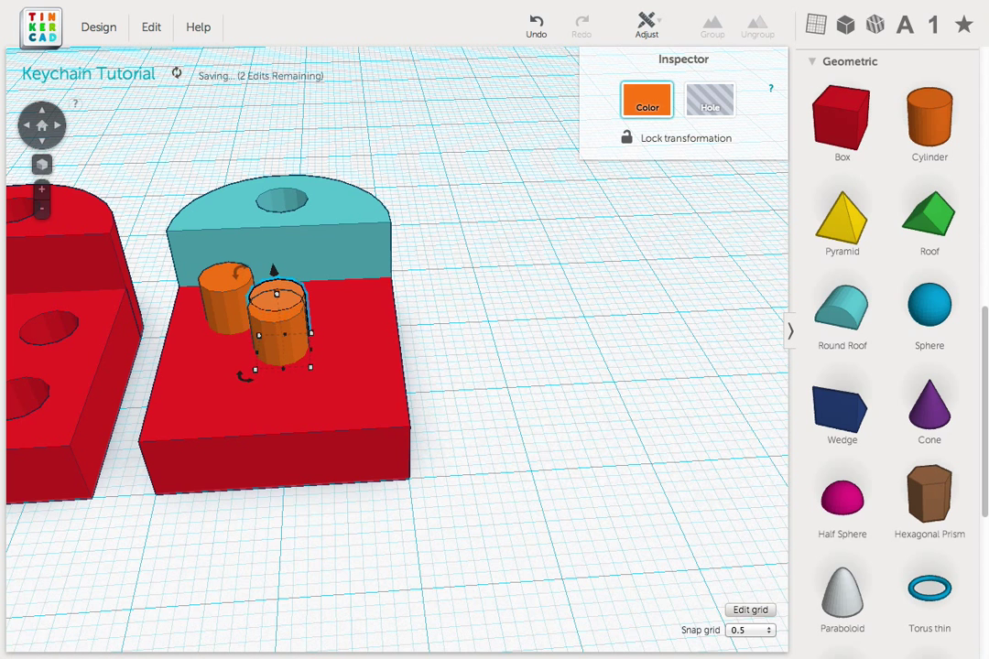
key(Up)
key(Up)
key(Up)
key(Up)
key(Up)
key(Up)
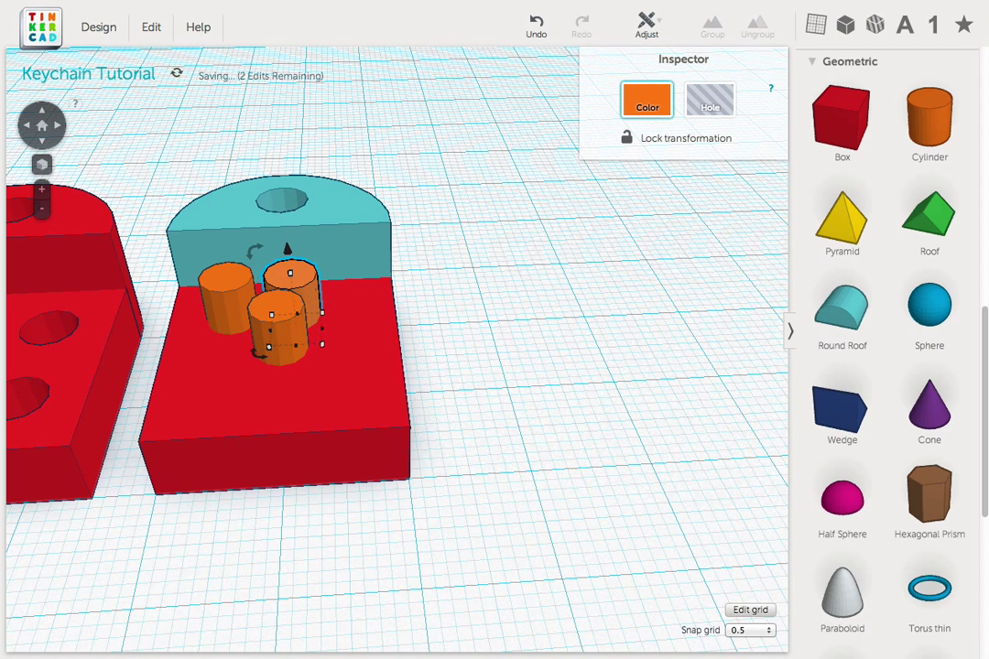
key(Right)
key(Right)
key(Right)
key(Right)
key(Right)
key(Right)
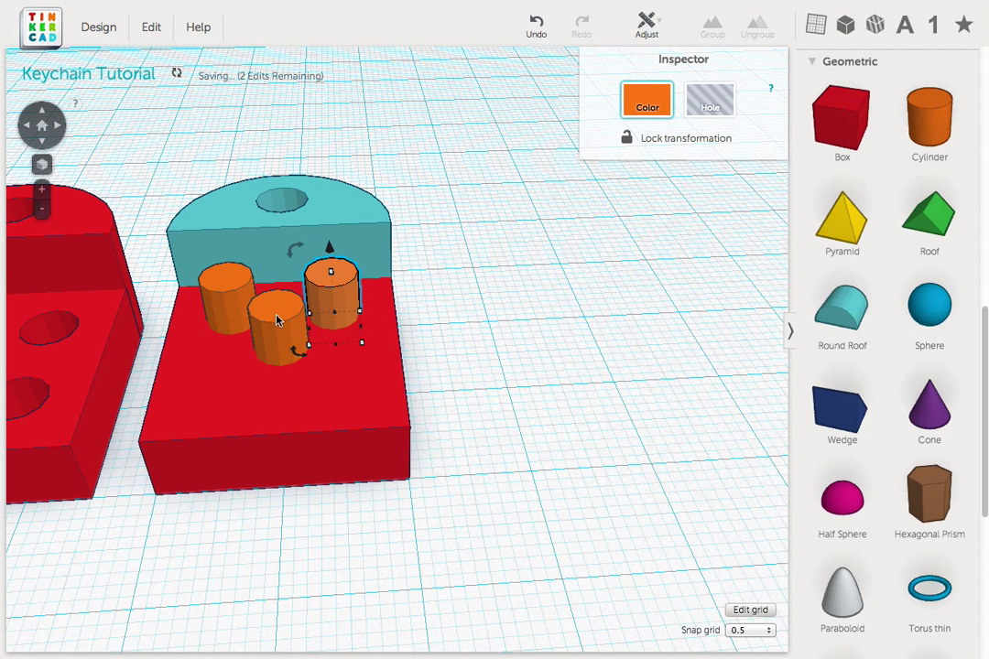
Step: Make a third duplicate of the center orange cylinder and move it into the front-left quarter of the red box
click(278, 319)
click(151, 27)
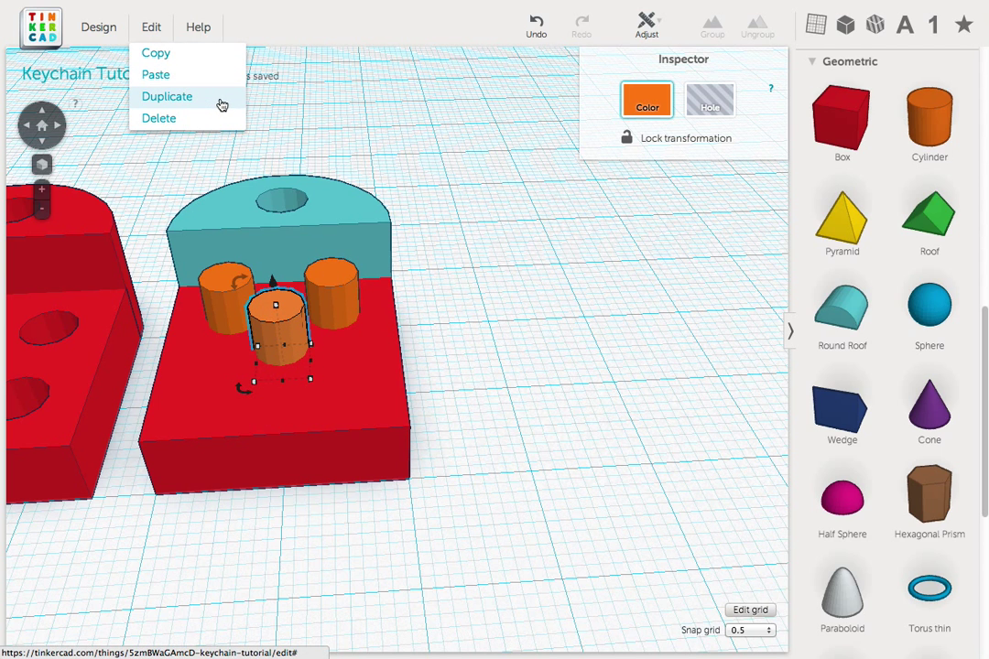
click(166, 96)
key(Down)
key(Down)
key(Down)
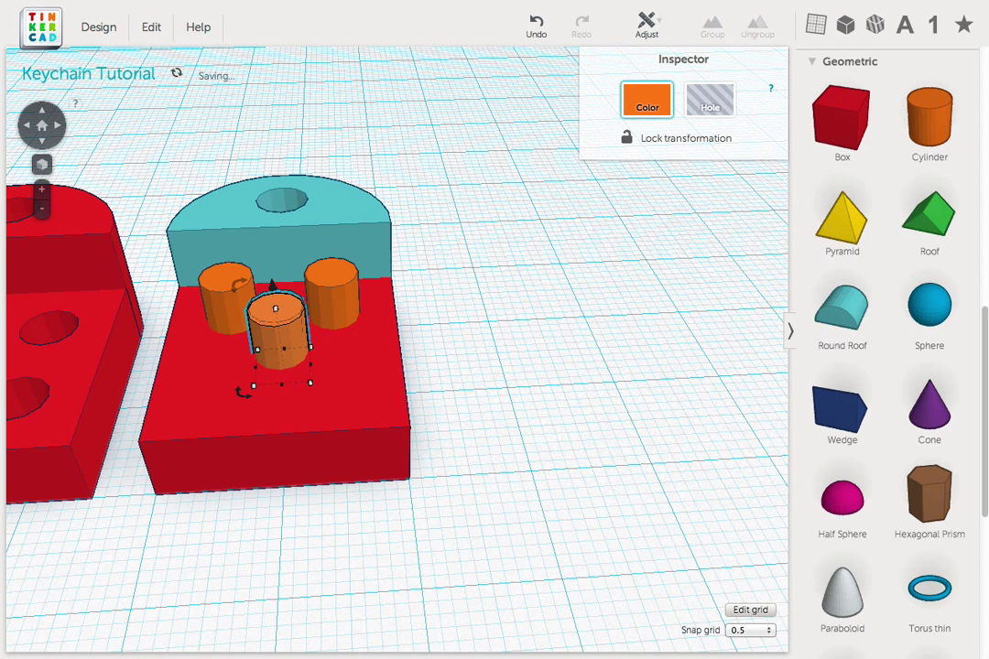
key(Down)
key(Down)
key(Down)
key(Down)
key(Down)
key(Down)
key(Down)
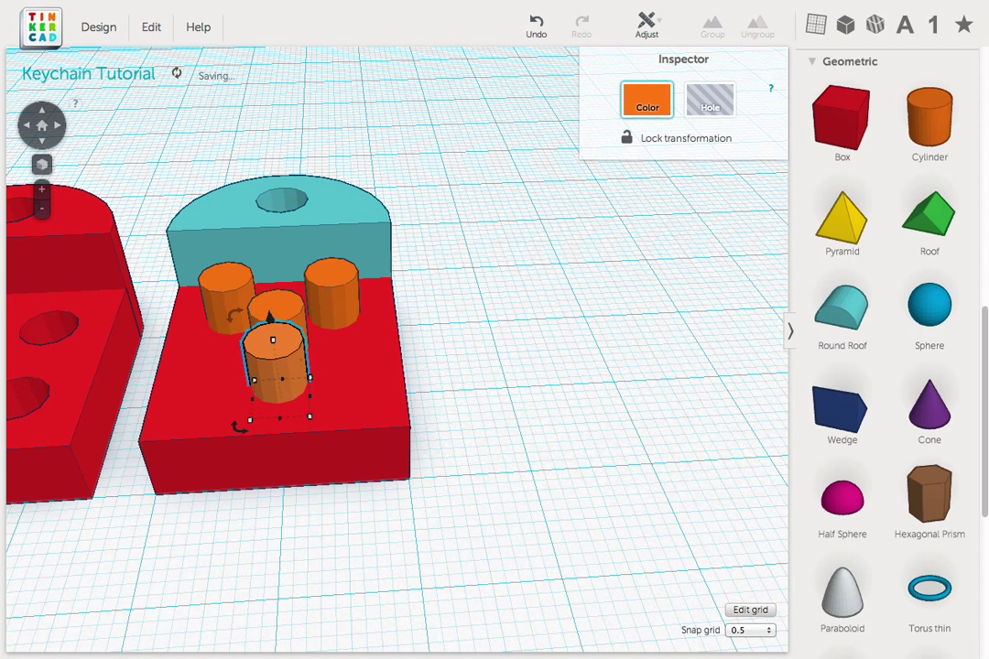
key(Left)
key(Left)
key(Left)
key(Left)
key(Left)
key(Left)
key(Left)
key(Left)
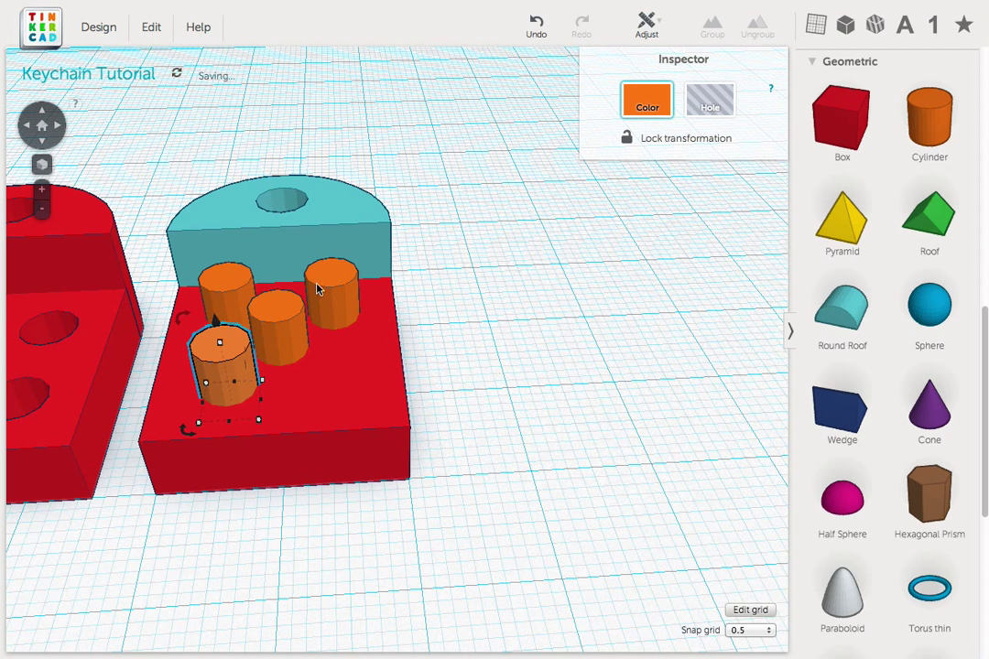
Step: Move the original center orange cylinder into the front-right quarter, completing the two-by-two peg pattern
click(269, 315)
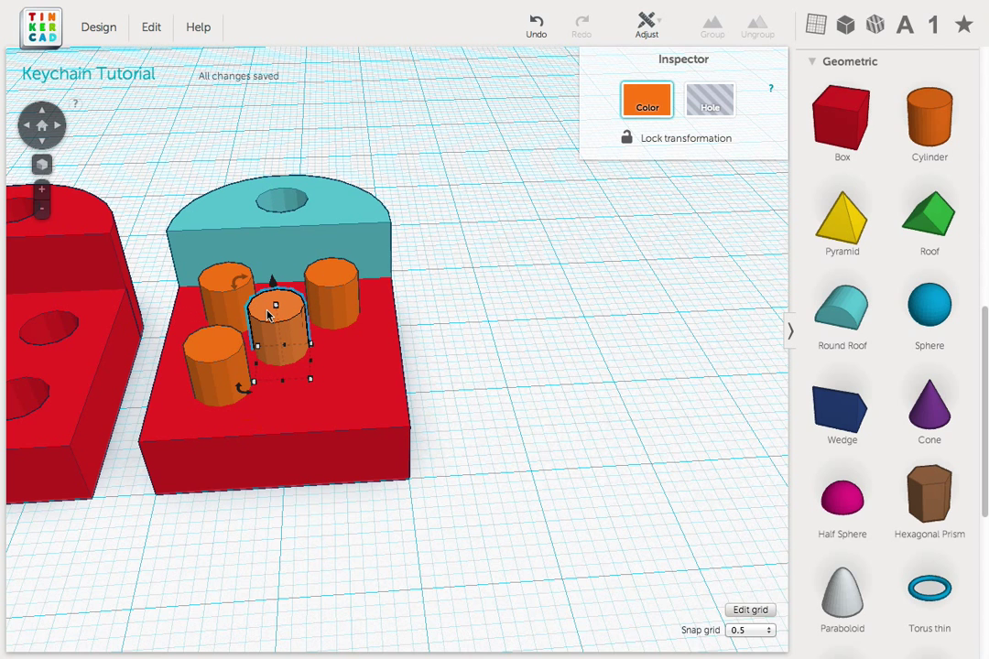
key(Down)
key(Down)
key(Down)
key(Down)
key(Down)
key(Down)
key(Down)
key(Down)
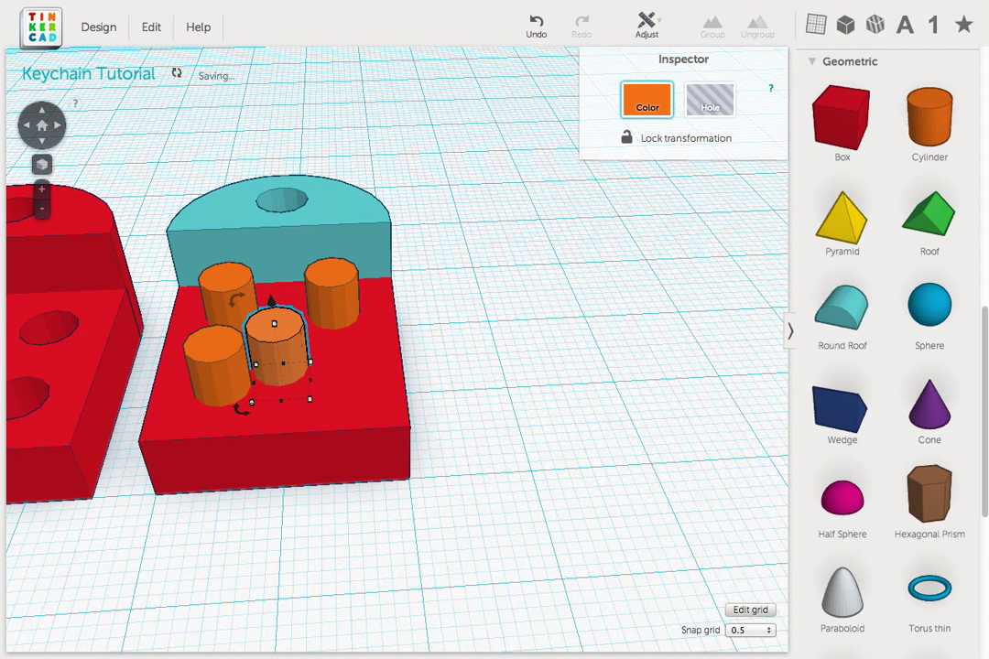
key(Right)
key(Right)
key(Right)
key(Right)
key(Right)
key(Right)
key(Right)
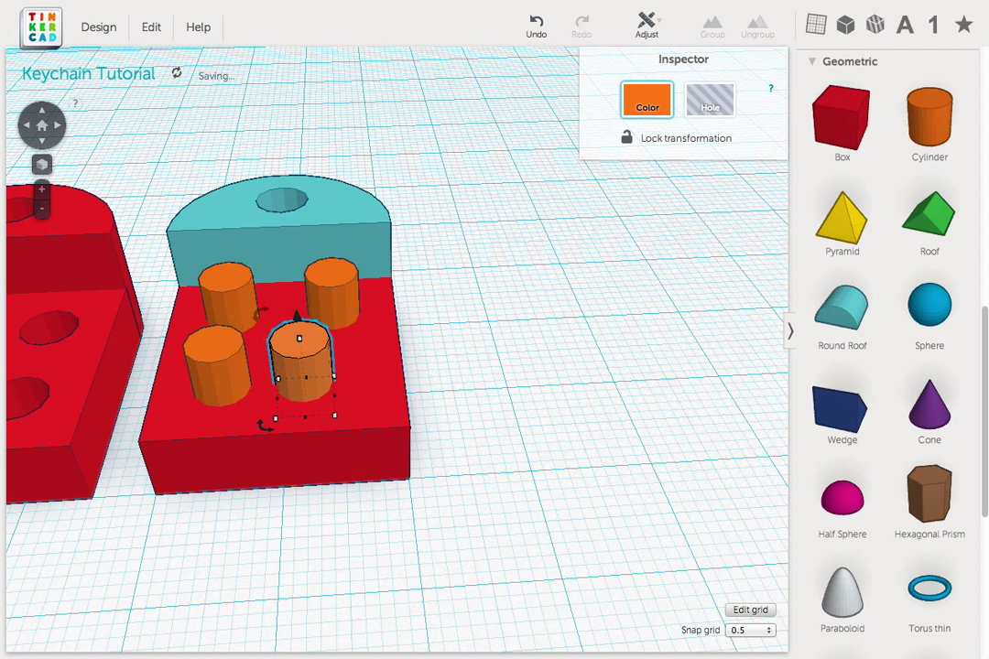
key(Right)
key(Right)
key(Right)
key(Right)
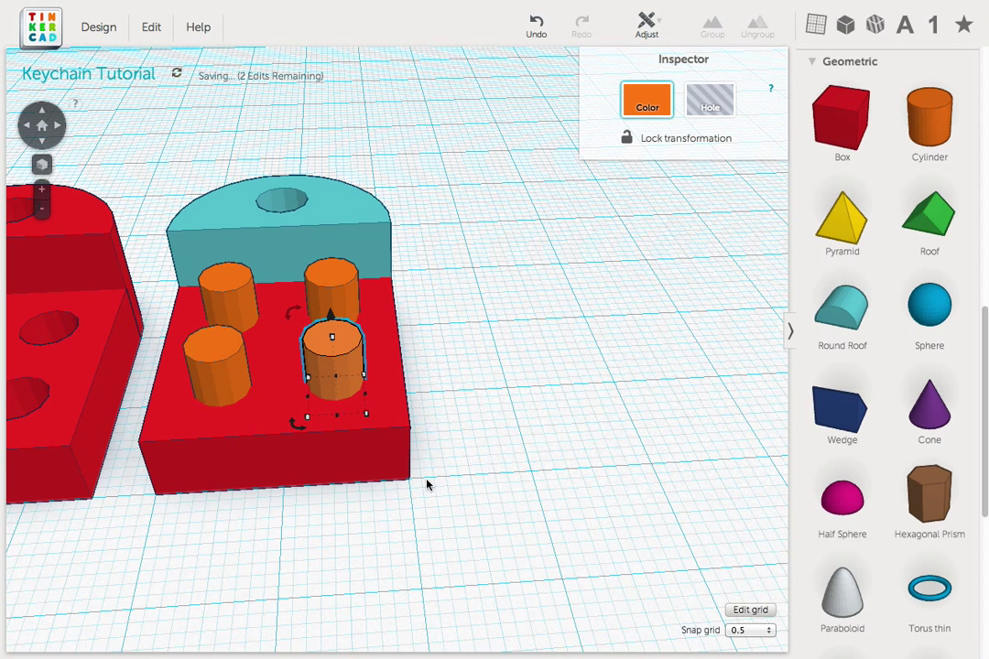
Step: Group the second keychain's box, round roof and four pegs into one shape and compare both keychains from above
drag(442, 516, 193, 163)
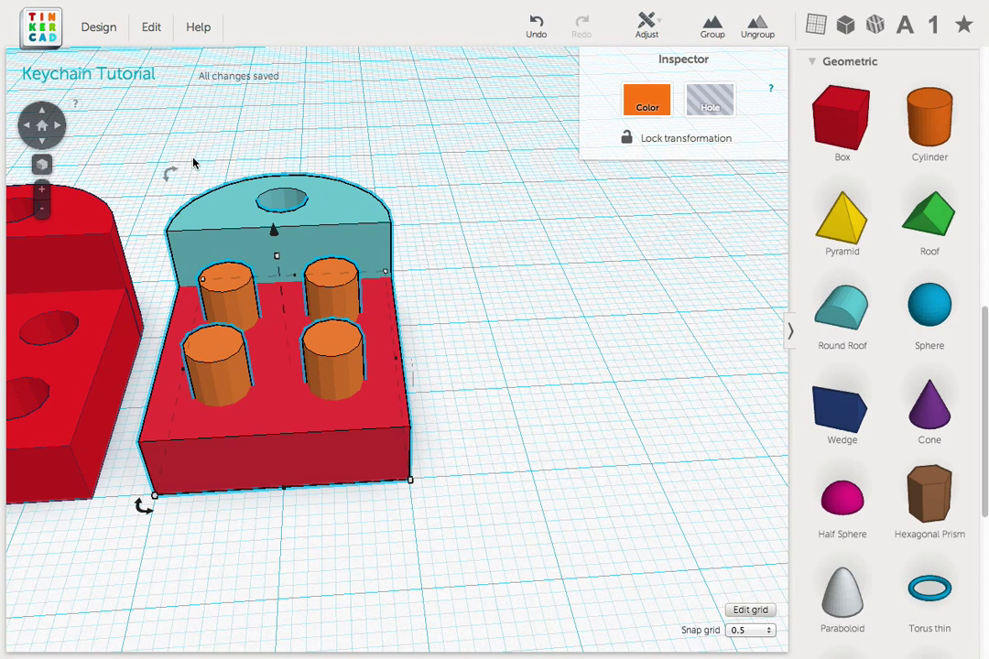
click(715, 33)
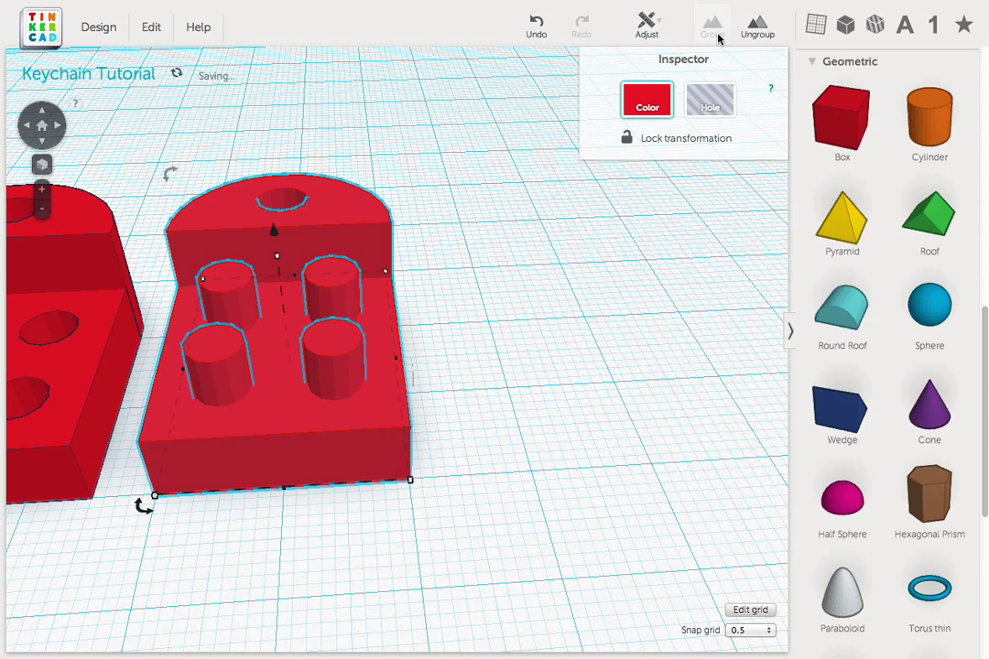
right_drag(243, 577, 443, 540)
scroll(426, 576, up, 3)
right_drag(421, 619, 428, 656)
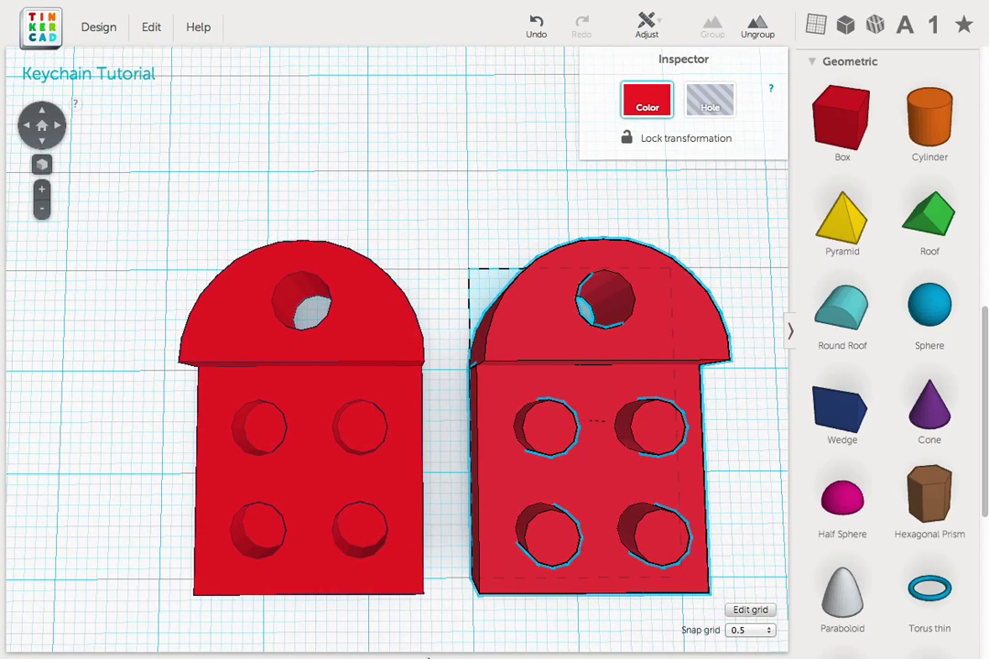